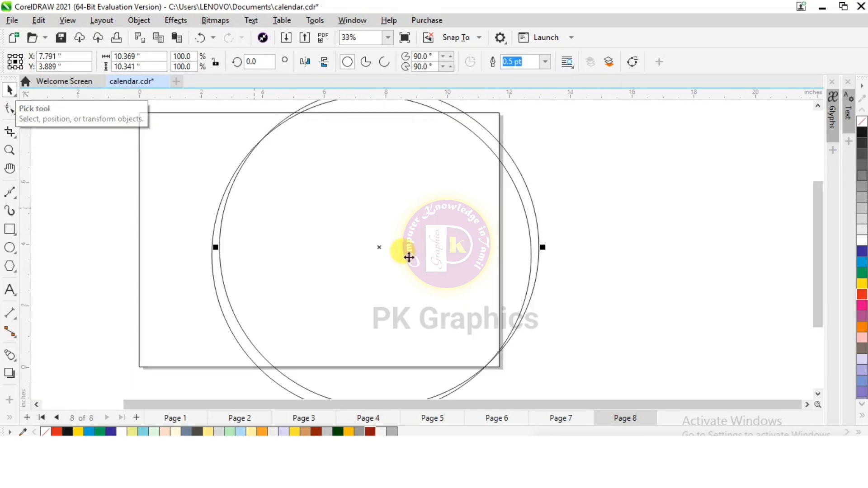
Move the selected circle to about X 7.254, Y 3.839 inches, slightly offset from the other circle.
drag(378, 248, 362, 255)
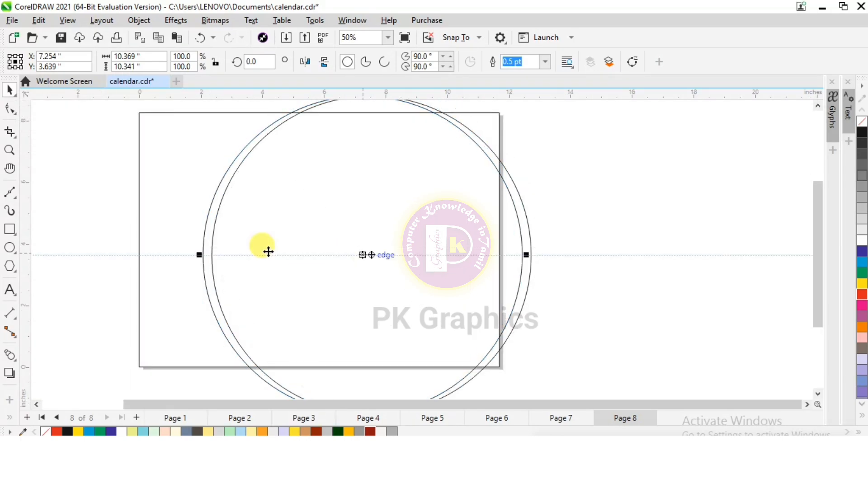
scroll(242, 227, down, 1)
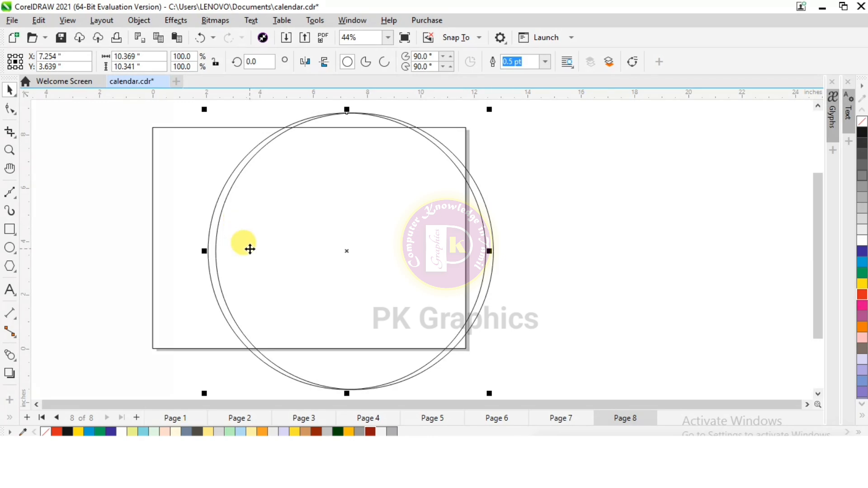
key(Up)
key(Up)
key(Up)
key(Up)
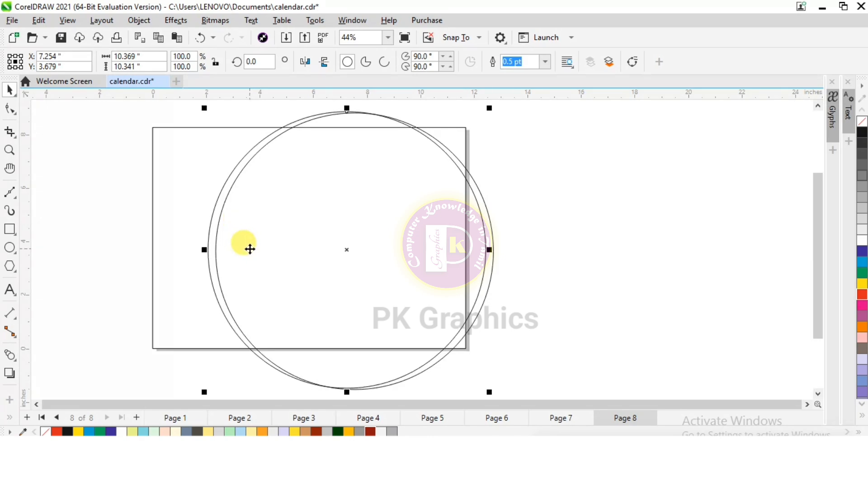
key(Up)
key(Up)
key(Up)
key(Up)
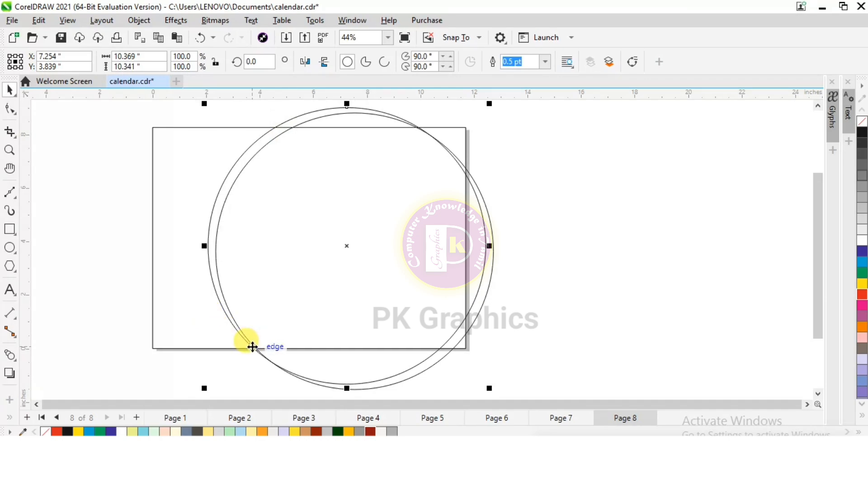
Duplicate the circle up and to the left at about X 5.846, Y 4.678 inches, and repeat the duplication once.
drag(253, 347, 309, 213)
scroll(310, 214, down, 1)
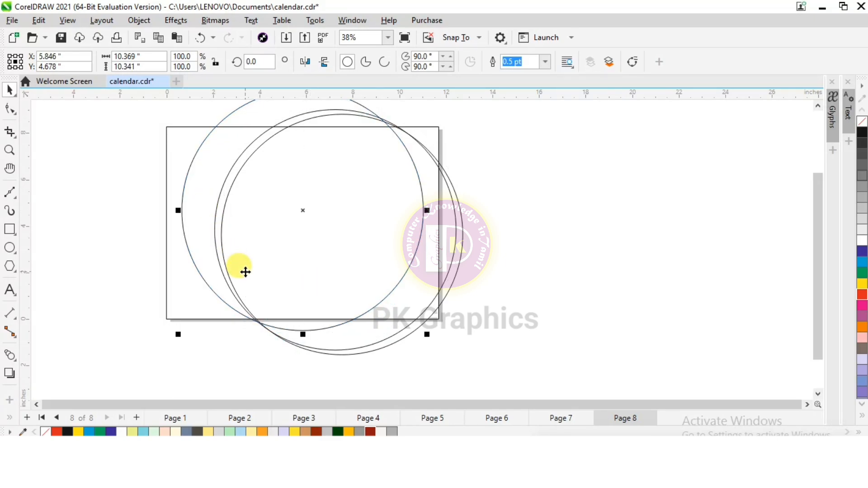
key(ctrl+r)
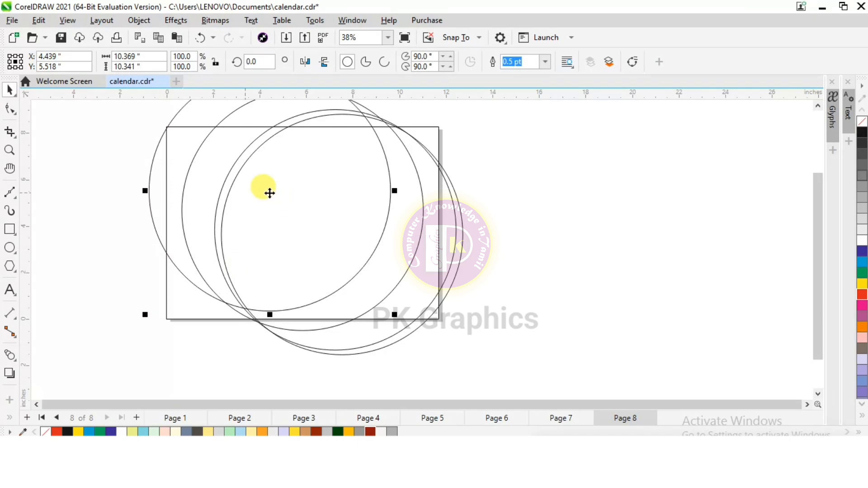
Reposition the leftmost duplicate circle vertically to about Y 5.078 inches so the circles meet at the page's lower edge, and deselect it.
drag(269, 204, 269, 223)
scroll(238, 286, up, 2)
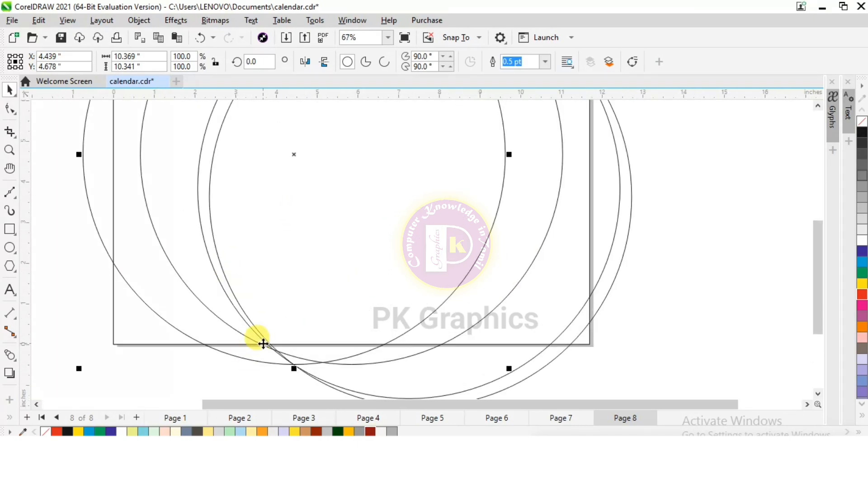
key(Up)
key(Up)
key(Up)
key(Up)
key(Up)
key(Up)
key(Up)
key(Up)
key(Up)
key(Up)
key(Up)
key(Up)
key(Up)
key(Up)
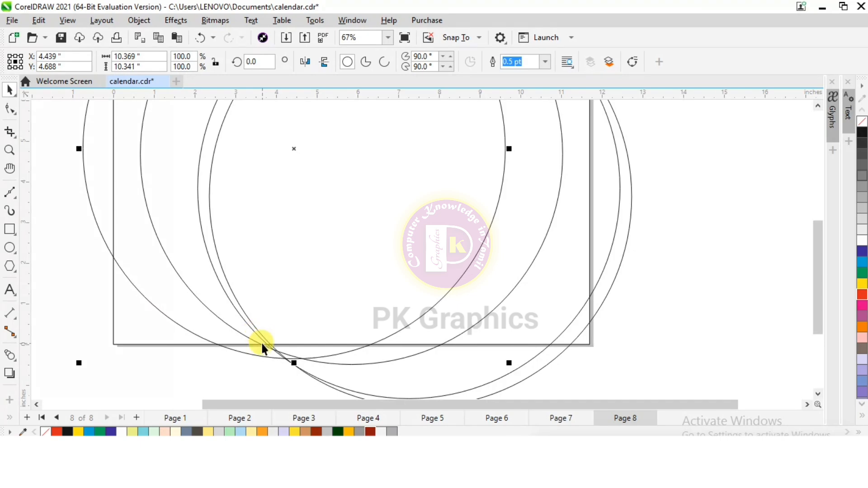
key(Up)
key(Up)
key(Up)
key(Up)
key(Up)
key(Up)
key(Up)
key(Up)
key(Up)
key(Up)
key(Up)
key(Up)
key(Up)
key(Up)
key(Up)
key(Up)
key(Up)
key(Up)
key(Up)
key(Up)
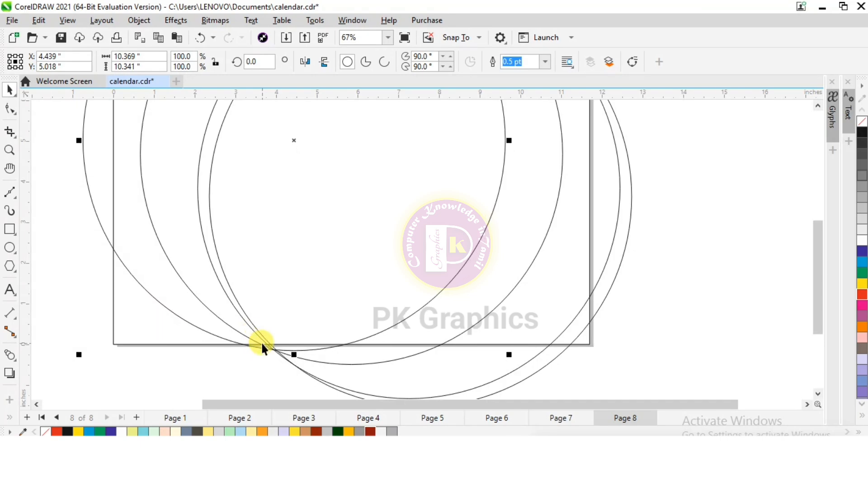
key(Up)
key(Up)
key(Up)
key(Up)
key(Up)
key(Up)
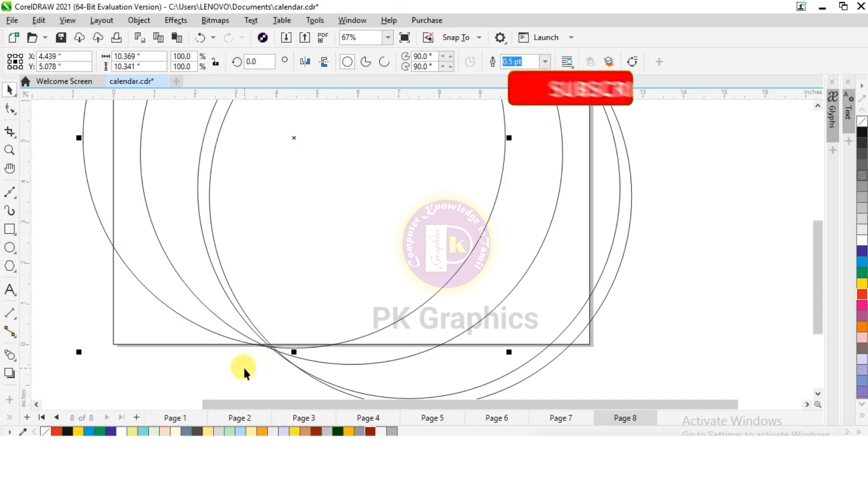
scroll(224, 317, down, 2)
click(243, 189)
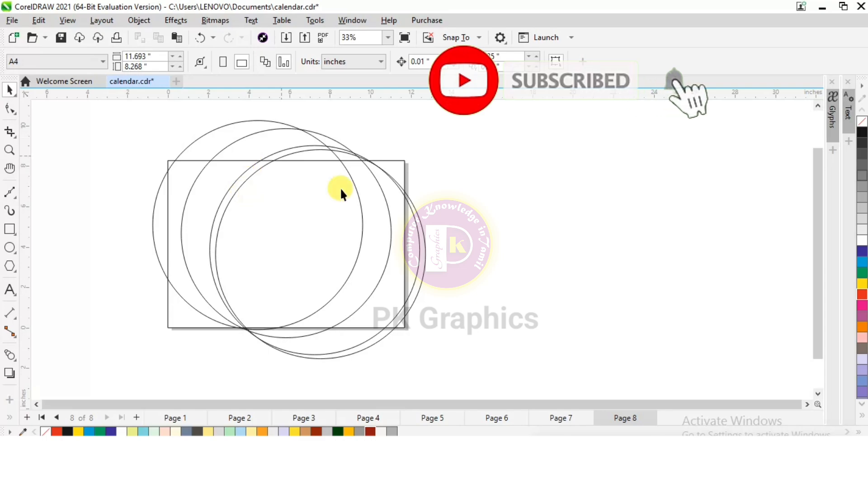
Smart Fill the crescents between the circles and the leftover page corners on the left side in slate blue with a 0.5 pt outline.
click(11, 415)
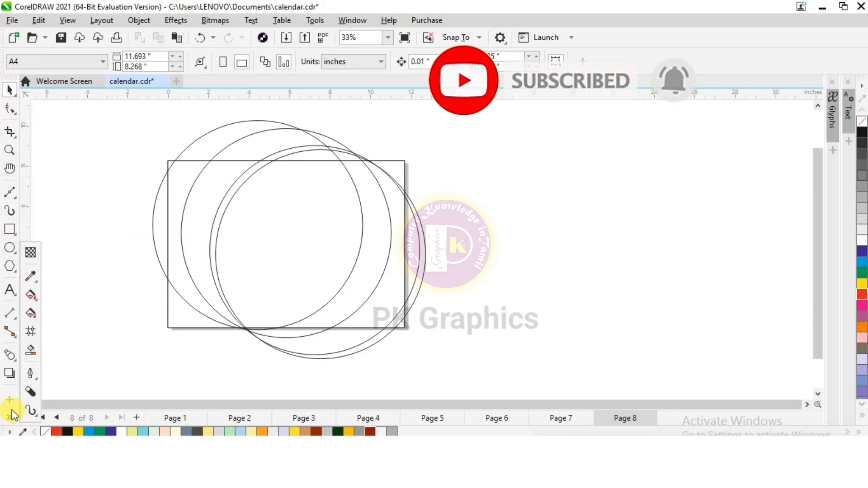
click(34, 352)
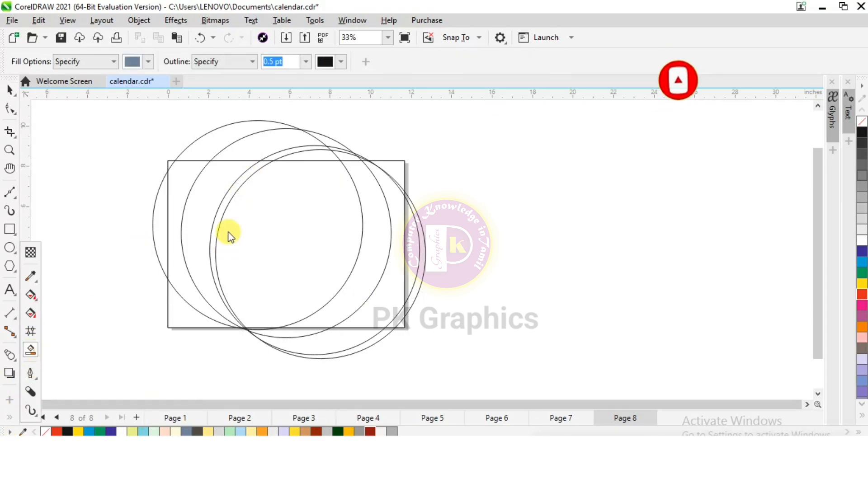
click(246, 177)
click(197, 188)
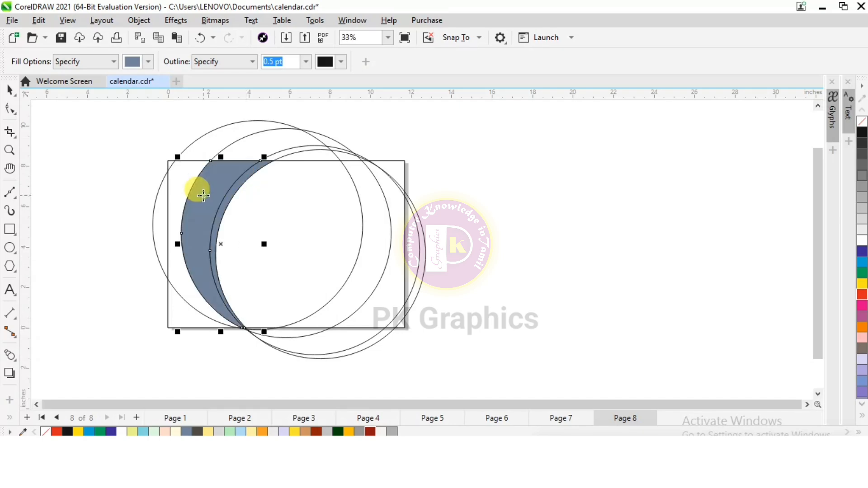
click(183, 179)
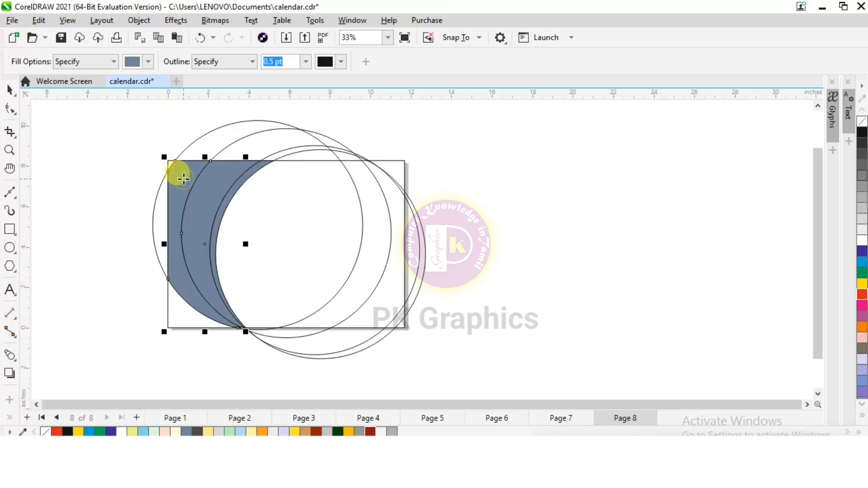
click(186, 320)
scroll(155, 156, up, 2)
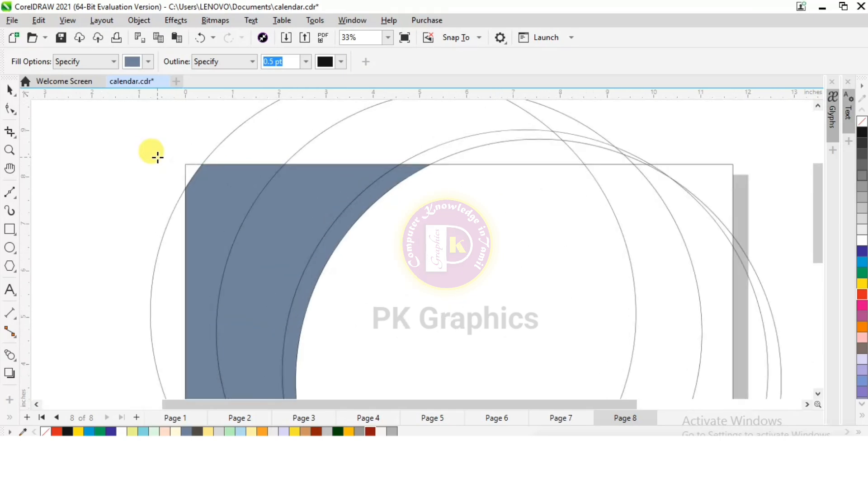
click(189, 171)
scroll(126, 126, down, 2)
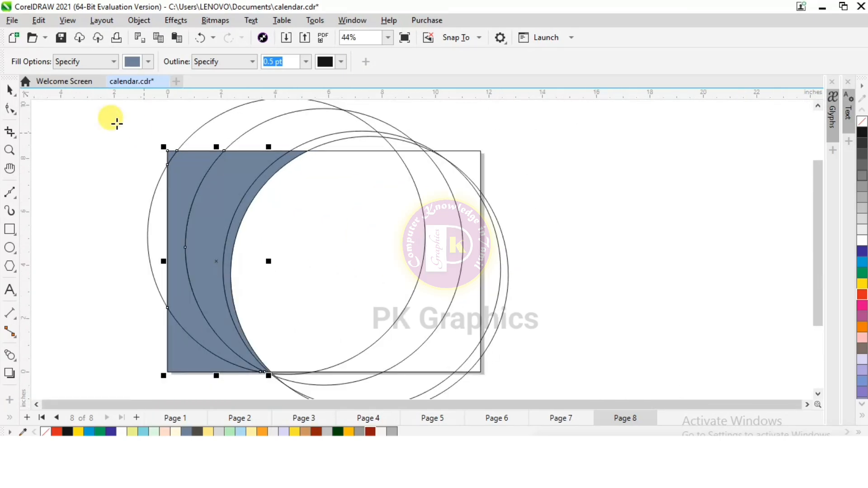
Delete the four construction circles, keeping only the filled shapes on the page.
click(8, 91)
scroll(83, 222, down, 1)
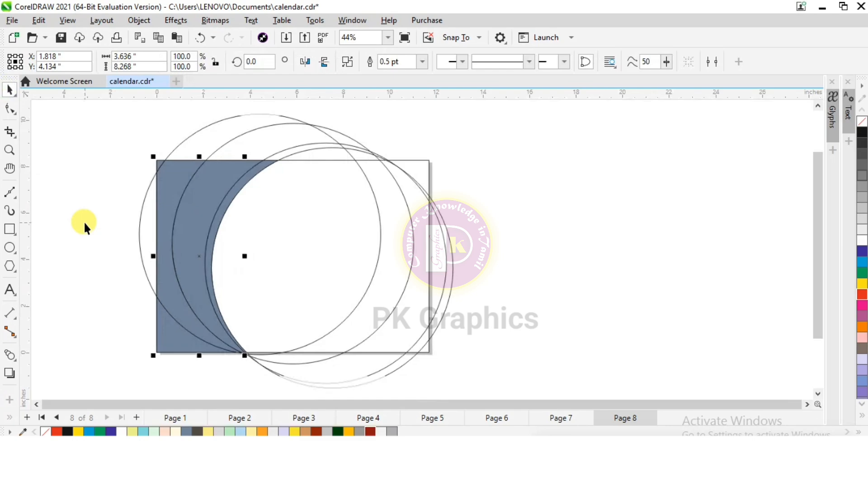
click(291, 249)
key(Delete)
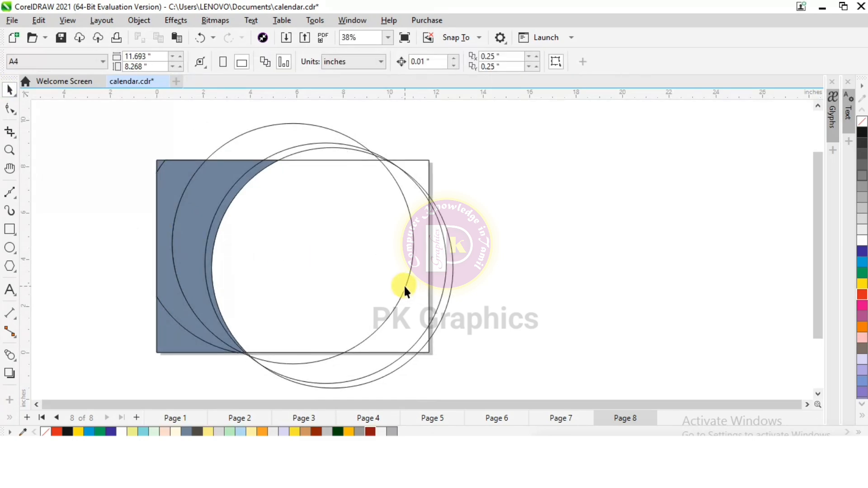
click(405, 285)
key(Delete)
click(422, 292)
key(Delete)
click(432, 315)
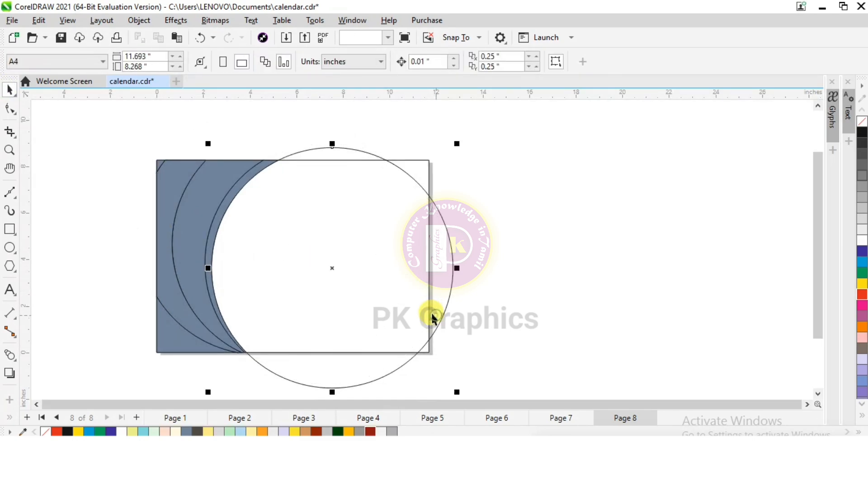
key(Delete)
Apply a linear fountain fill to the thin inner crescent, from medium gray at the top to very light gray at the bottom.
scroll(213, 257, up, 1)
click(214, 230)
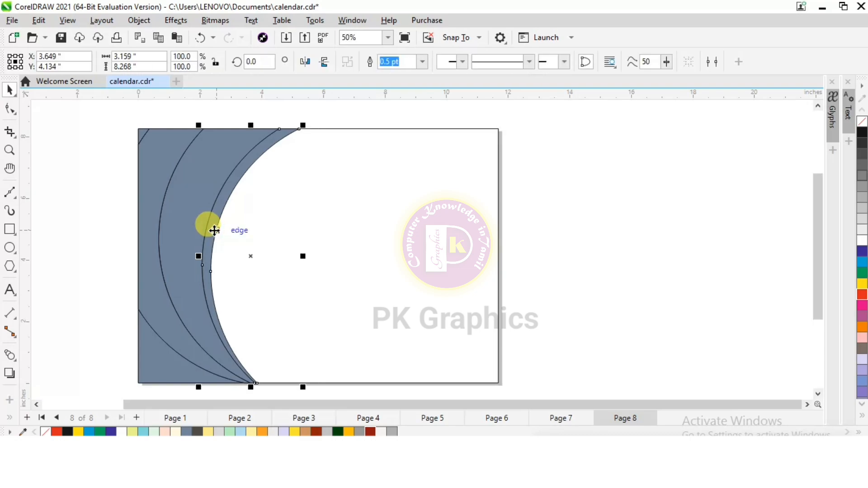
click(8, 419)
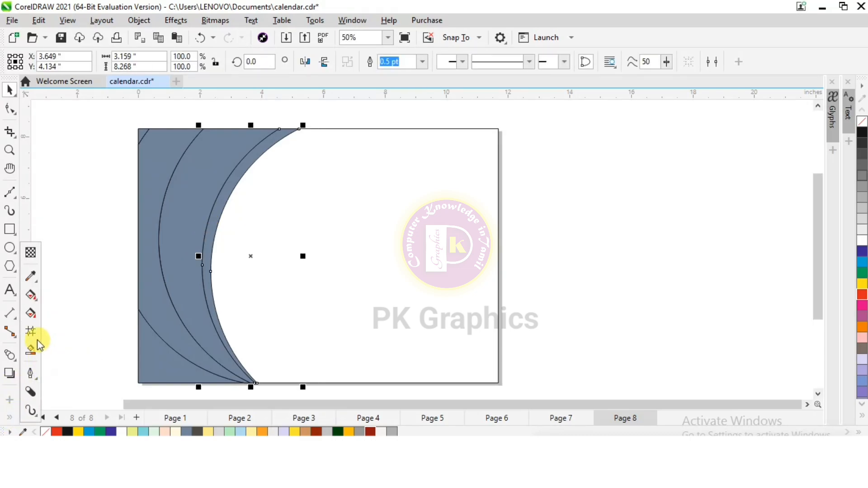
click(30, 313)
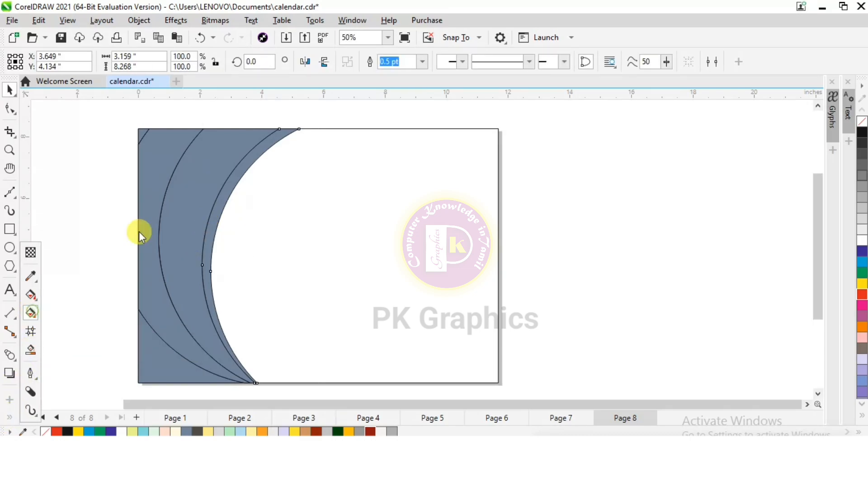
drag(287, 132, 246, 368)
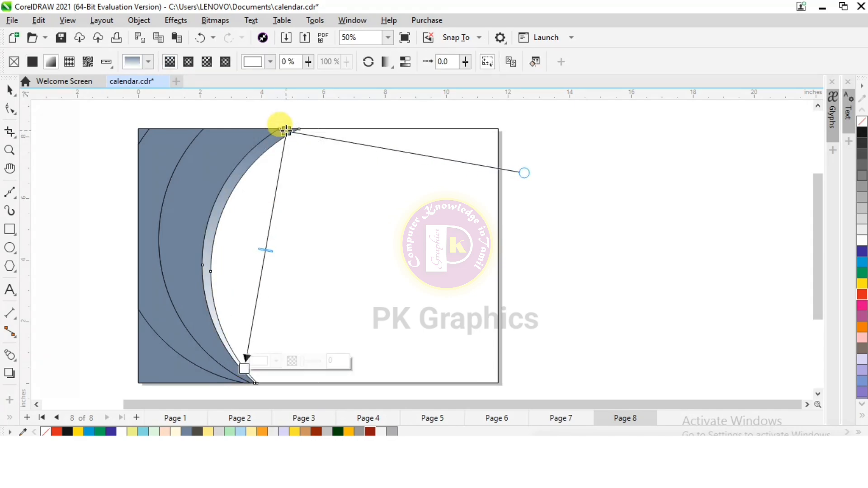
click(287, 131)
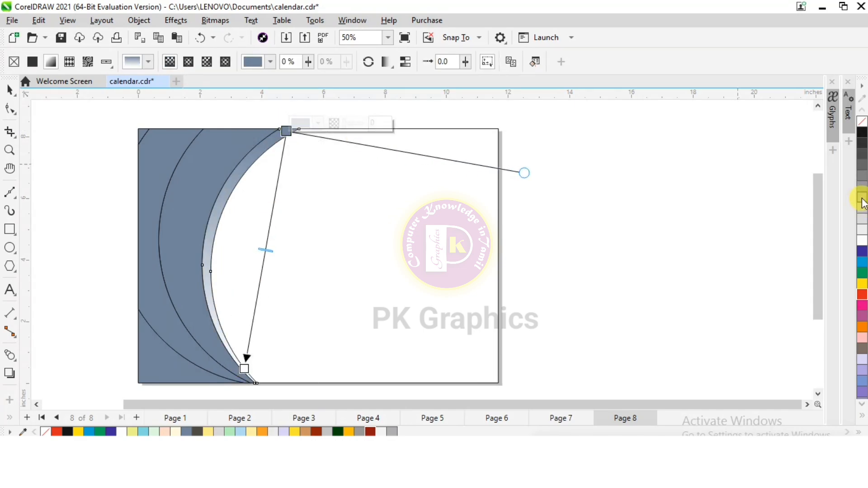
click(862, 199)
click(245, 368)
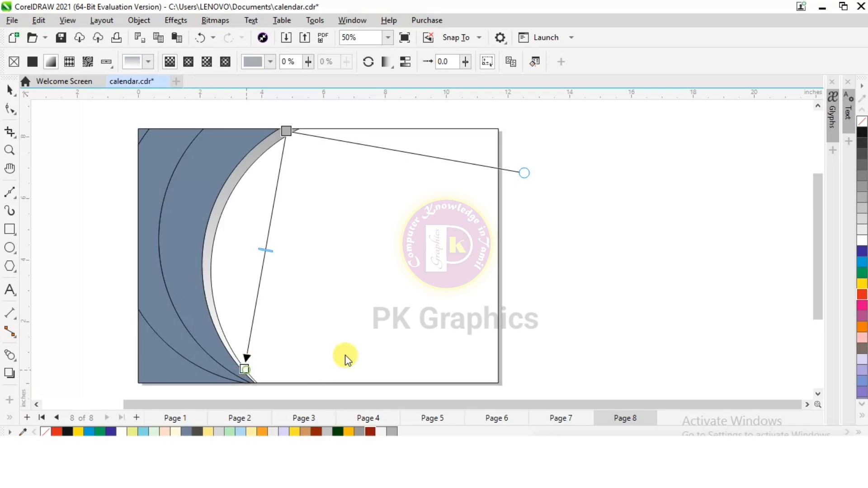
click(862, 231)
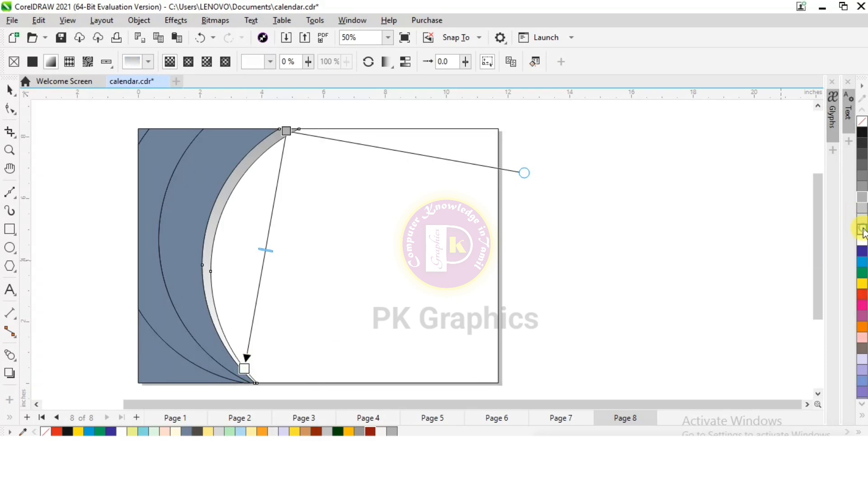
Apply a fountain fill to the wide crescent, from dark gray at the top through a white middle stop to light gray at the bottom.
click(186, 184)
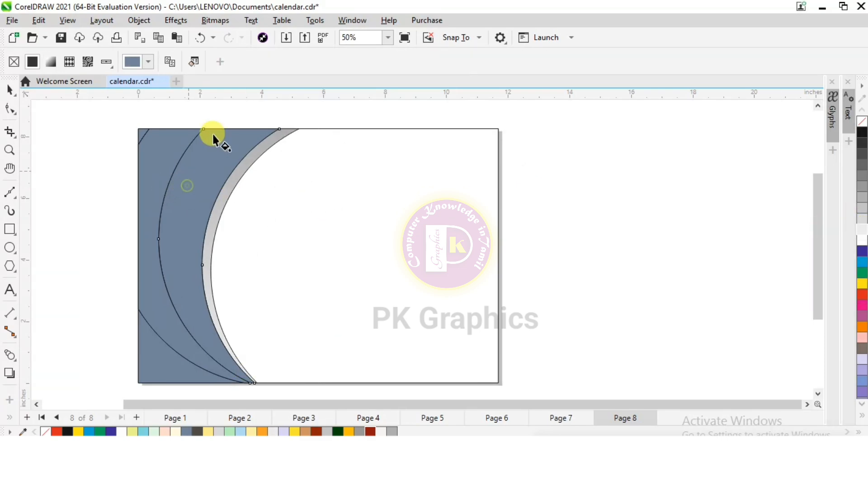
drag(215, 131, 195, 354)
click(215, 131)
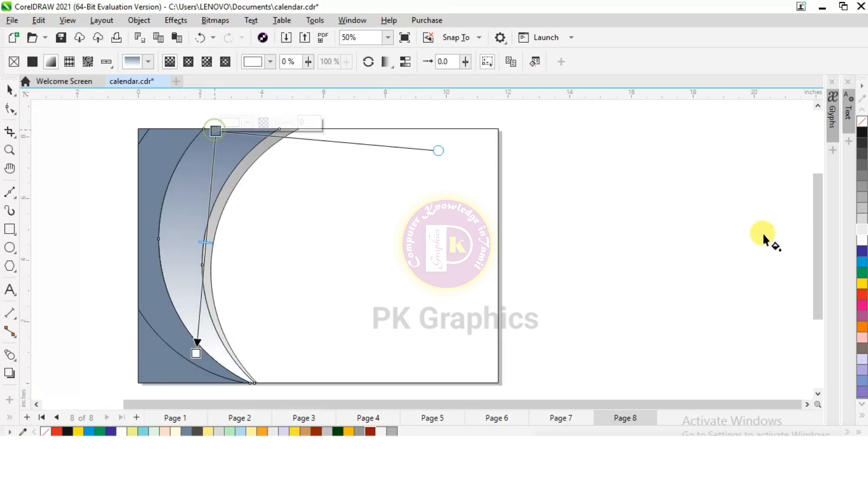
click(863, 179)
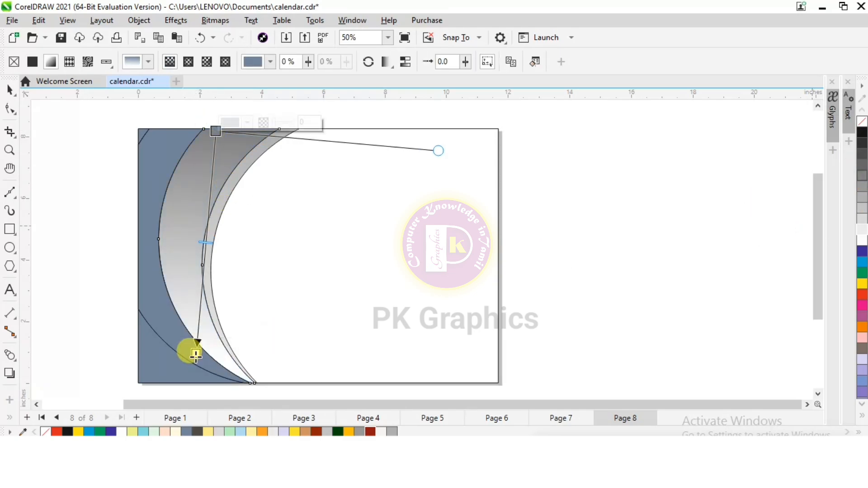
click(196, 354)
click(863, 220)
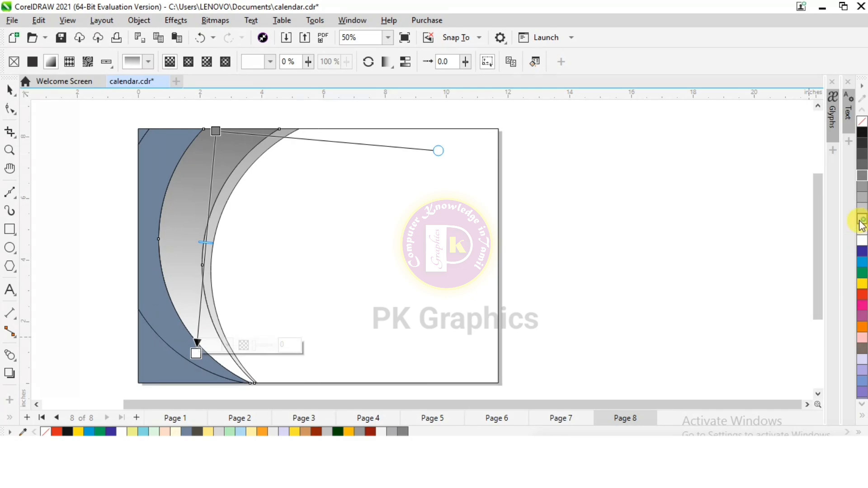
double_click(209, 226)
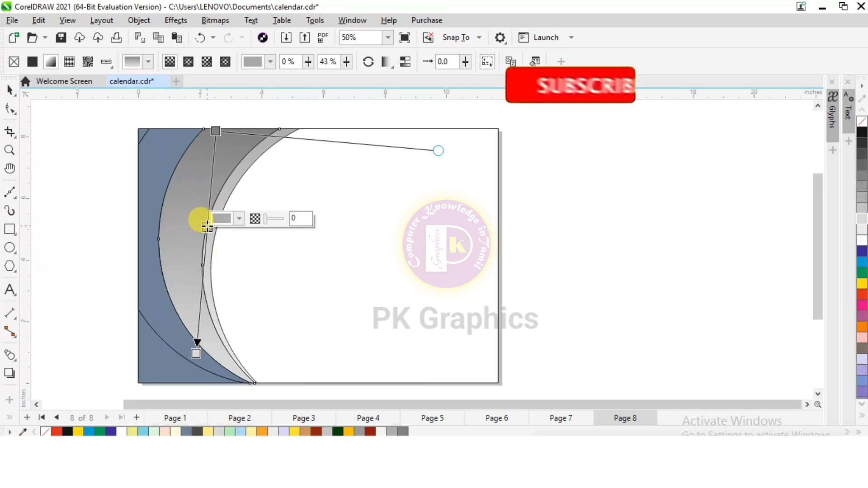
click(862, 240)
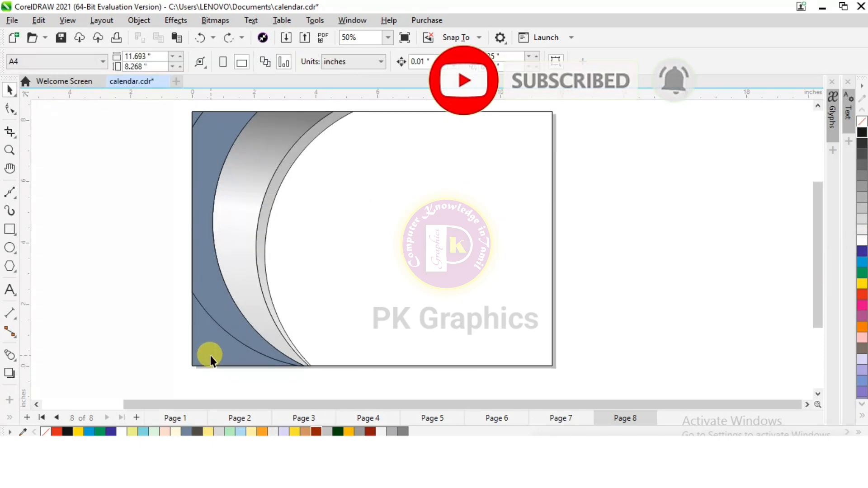
Apply a diagonal fountain fill to the lower-left corner shape, from light gray through a white middle stop to medium gray.
click(210, 356)
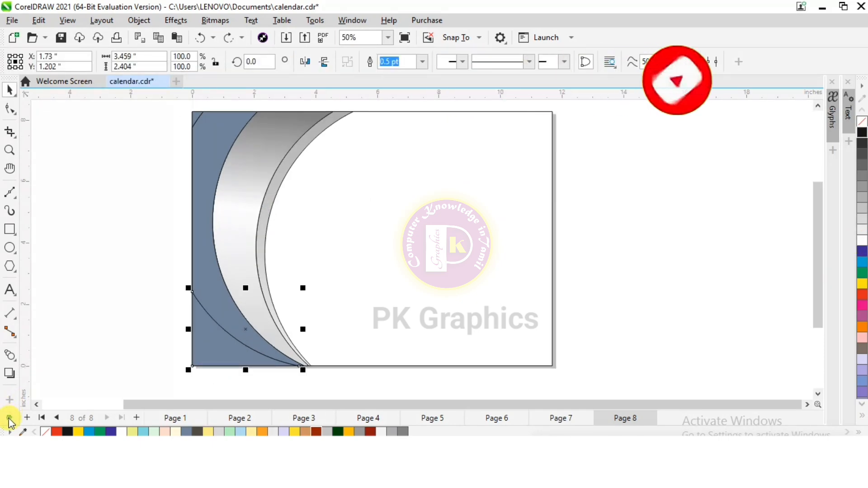
click(9, 415)
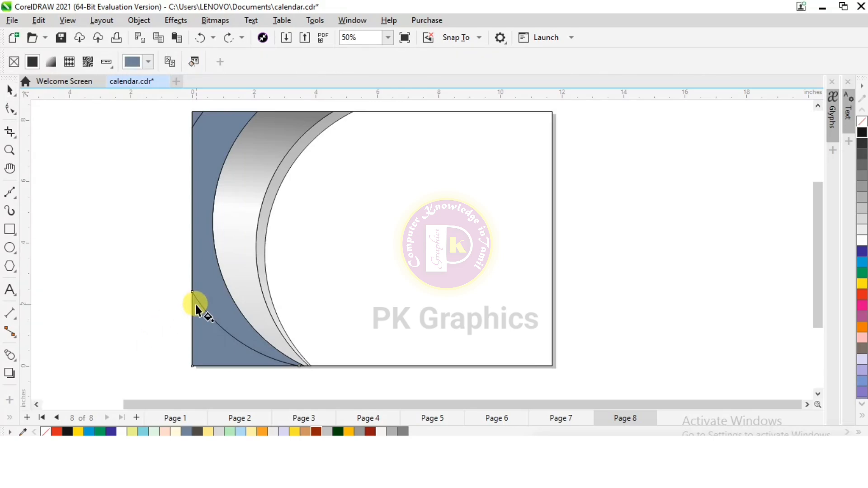
drag(173, 294, 244, 381)
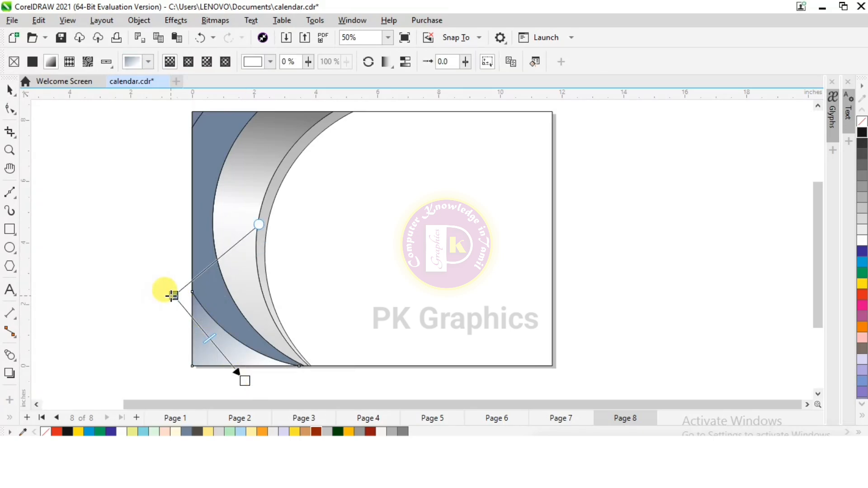
click(173, 296)
click(863, 222)
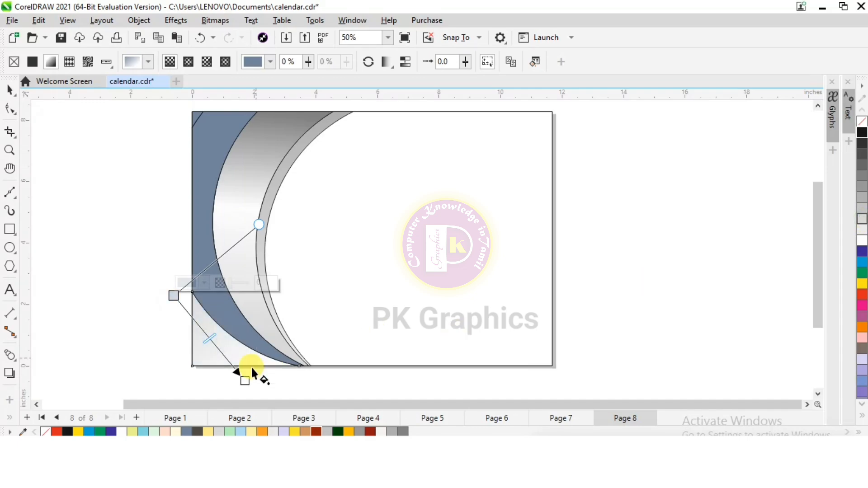
click(244, 379)
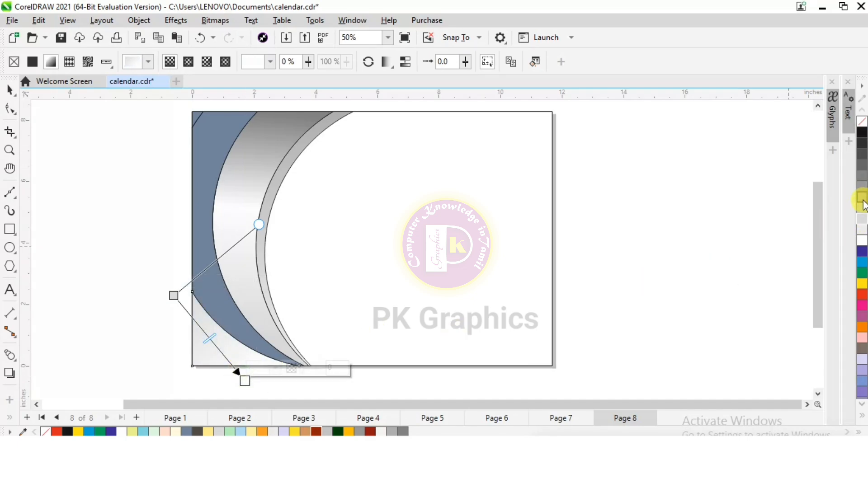
click(862, 201)
double_click(216, 343)
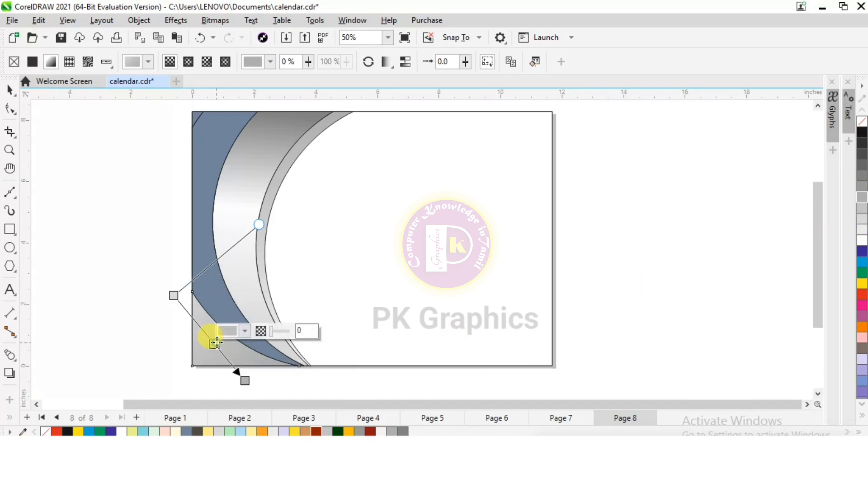
click(863, 240)
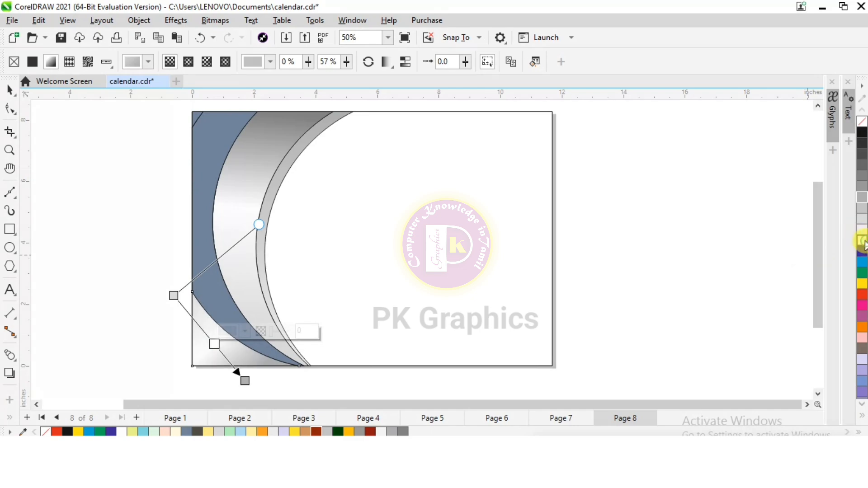
Apply a fountain fill to the outer blue crescent, with dark red at both ends and a bright red middle stop.
click(206, 166)
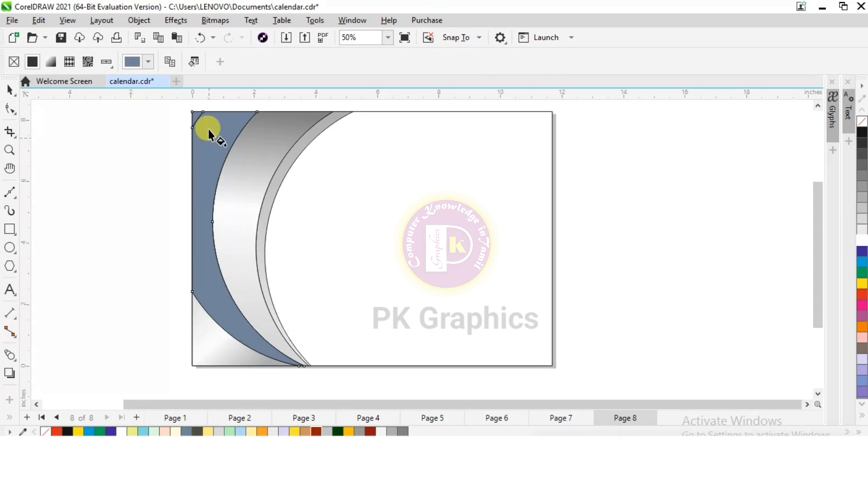
drag(217, 120, 268, 366)
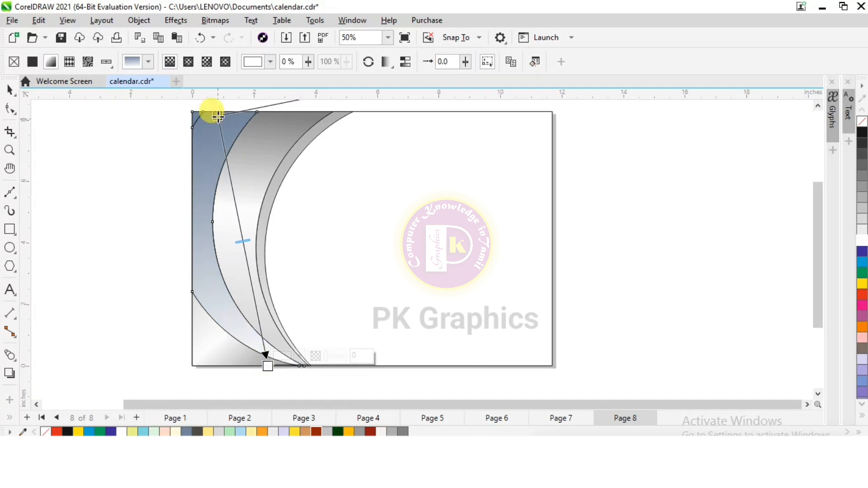
click(218, 116)
click(370, 430)
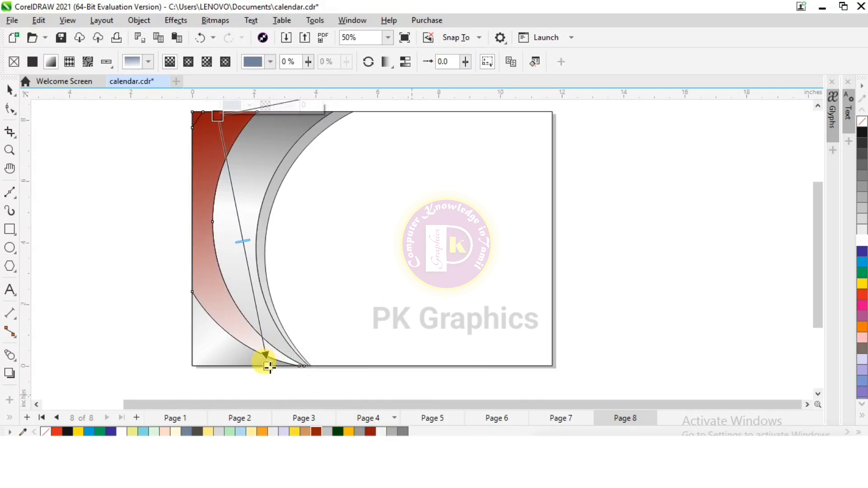
click(268, 365)
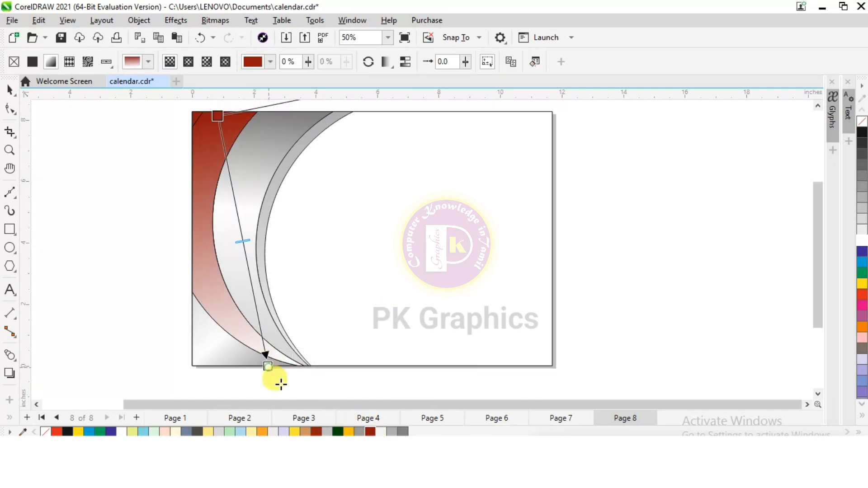
double_click(238, 221)
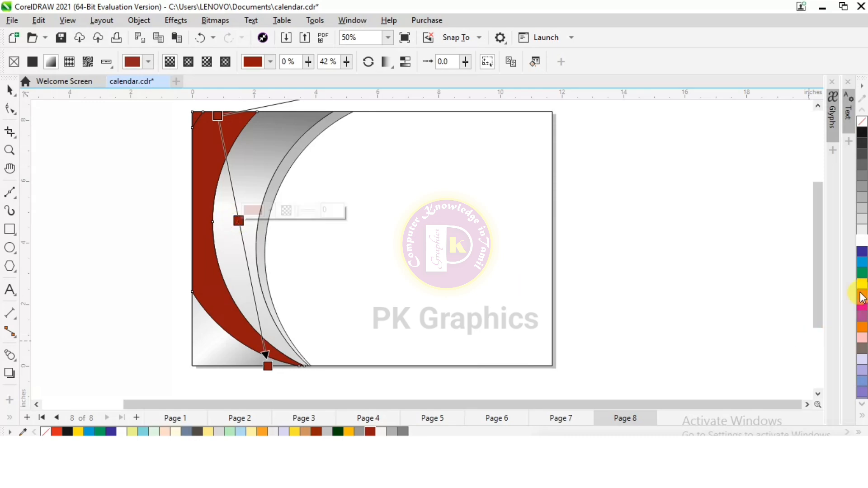
click(863, 295)
Remove the outlines from all the filled shapes on the page.
click(10, 89)
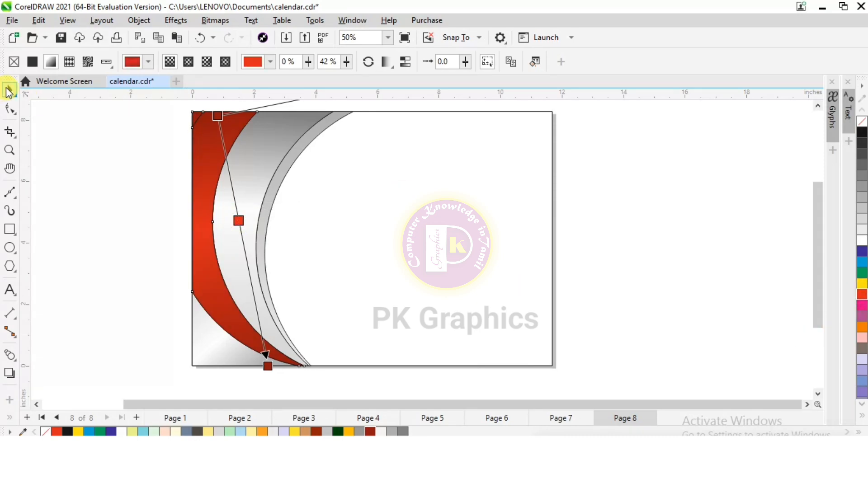
click(160, 159)
scroll(159, 158, down, 1)
drag(143, 108, 361, 347)
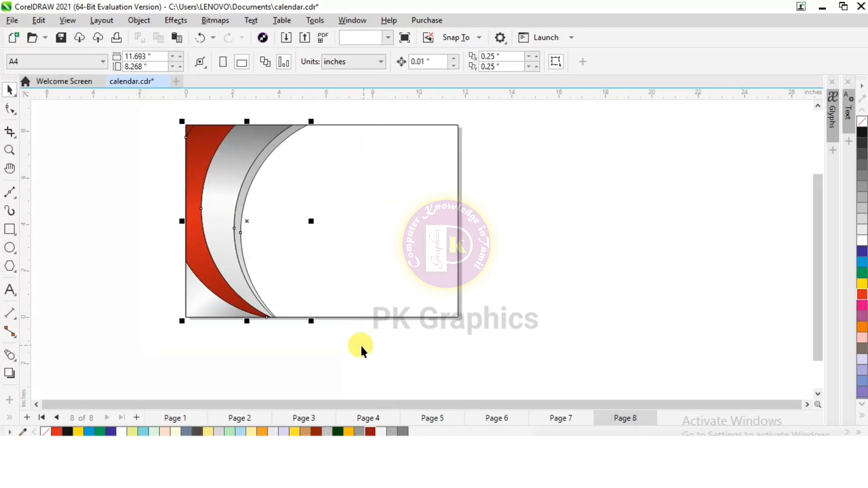
right_click(45, 432)
click(96, 250)
Draw a circle about 10.5 in across over the page, with its right edge touching the page's right edge.
scroll(314, 131, up, 1)
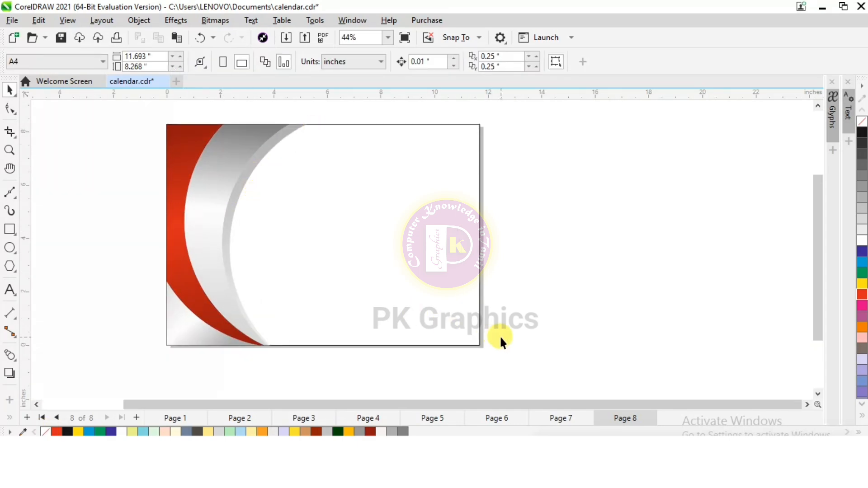
scroll(500, 337, up, 1)
click(10, 249)
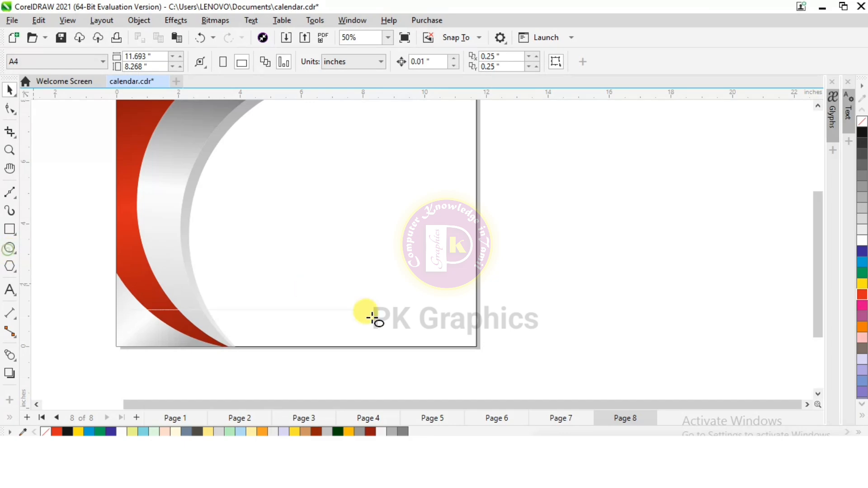
scroll(370, 315, down, 3)
drag(227, 138, 443, 352)
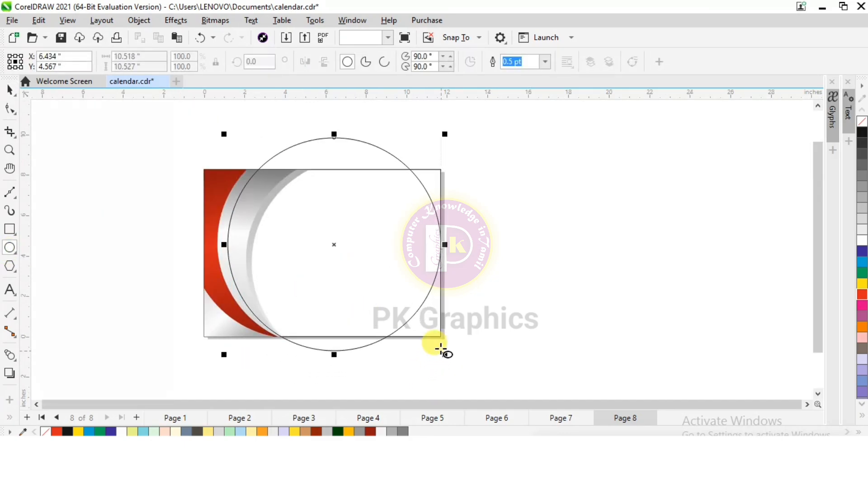
Smart Fill the page's lower-right corner outside the circle in slate blue with a 0.5 pt outline.
click(9, 417)
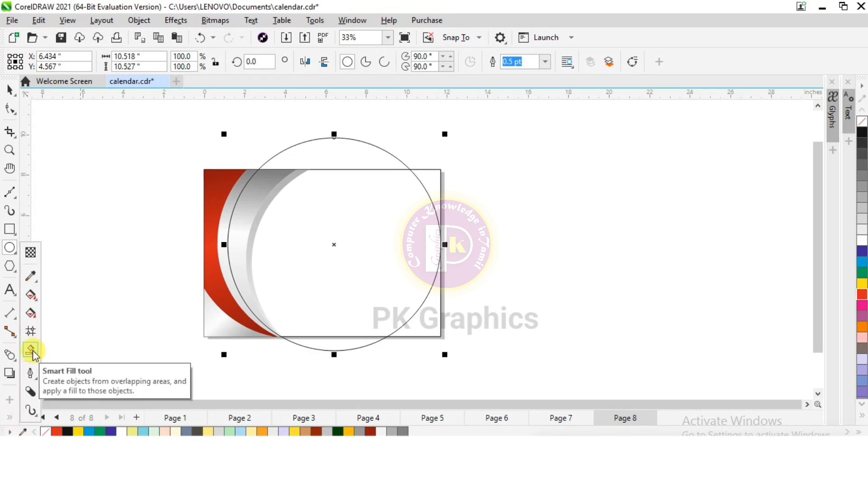
click(32, 355)
click(429, 322)
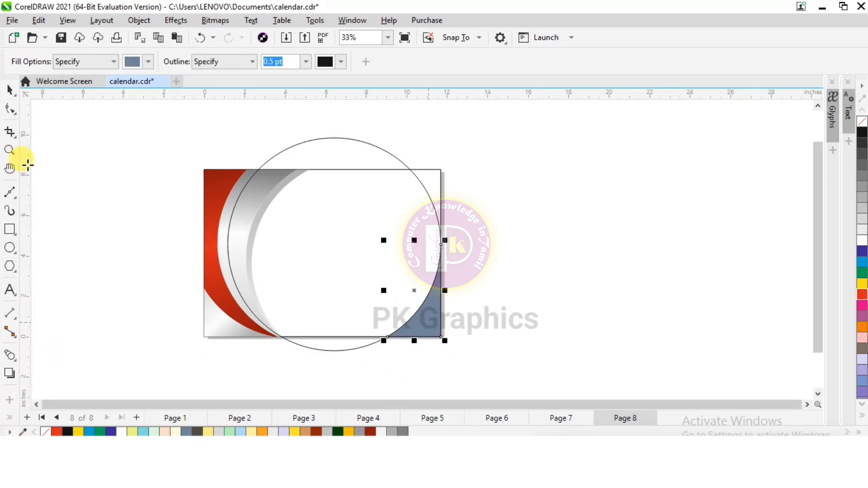
key(space)
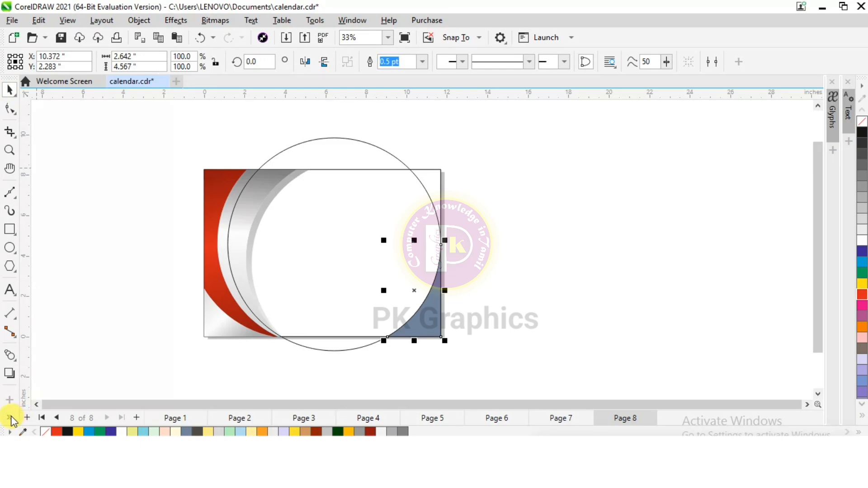
Apply a diagonal fountain fill to the lower-right corner shape, with dark red at both ends and a bright red middle stop.
click(11, 419)
click(34, 319)
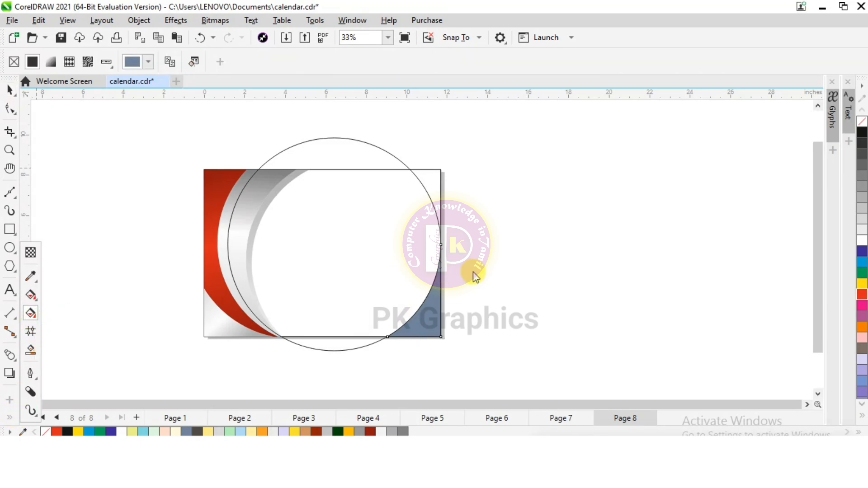
drag(468, 268, 411, 359)
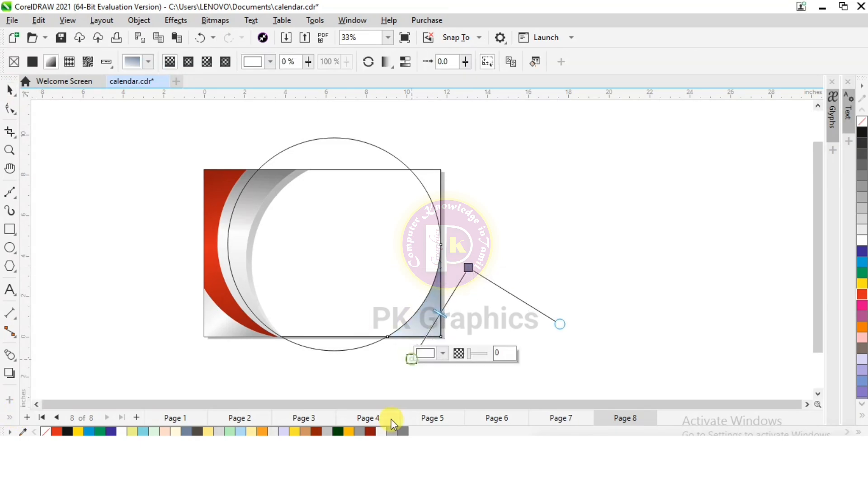
click(369, 432)
click(468, 268)
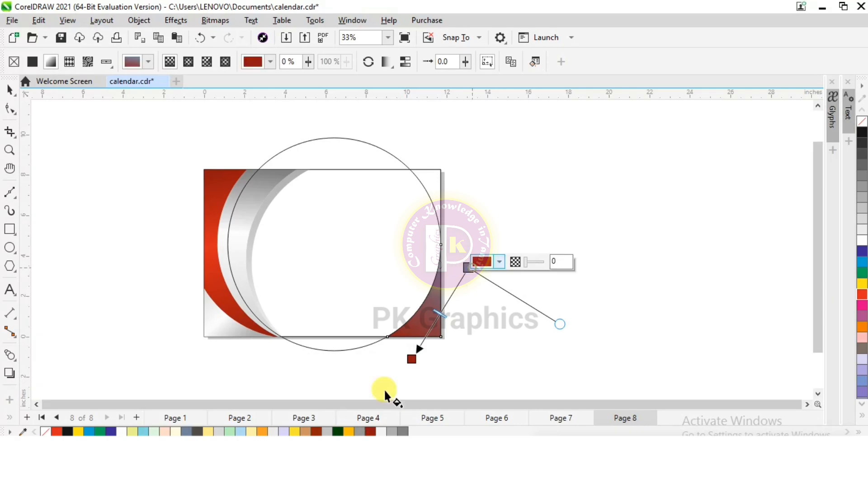
click(369, 432)
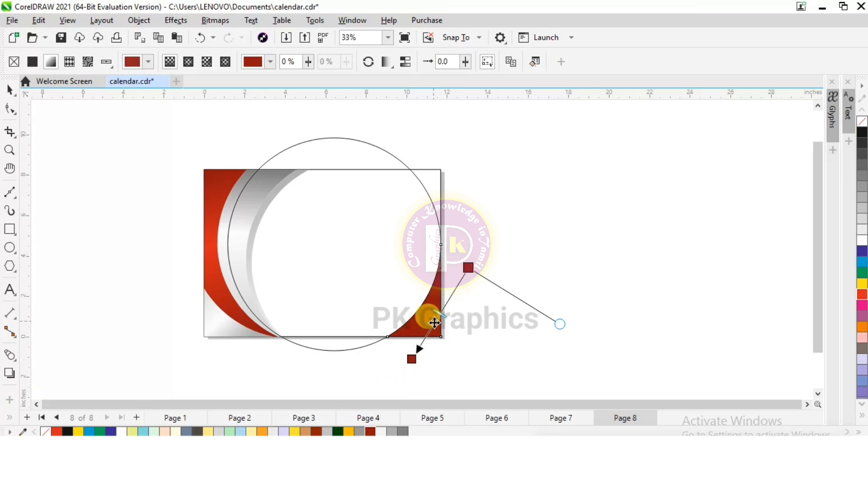
double_click(433, 324)
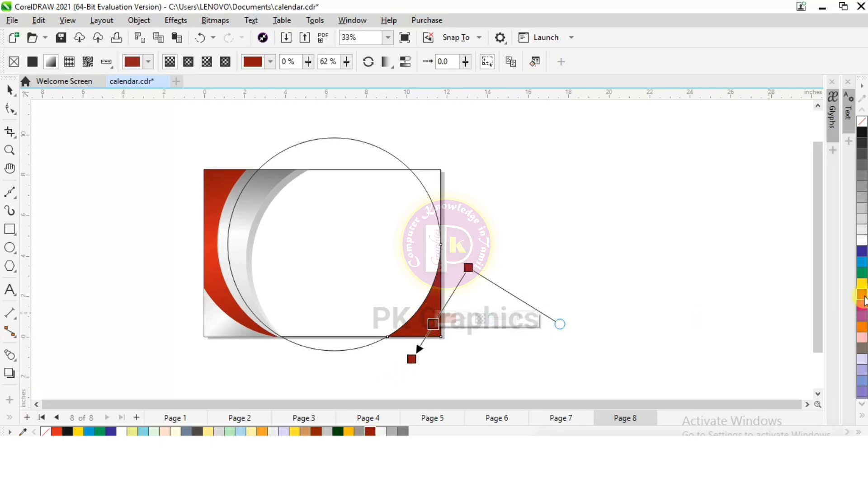
click(863, 297)
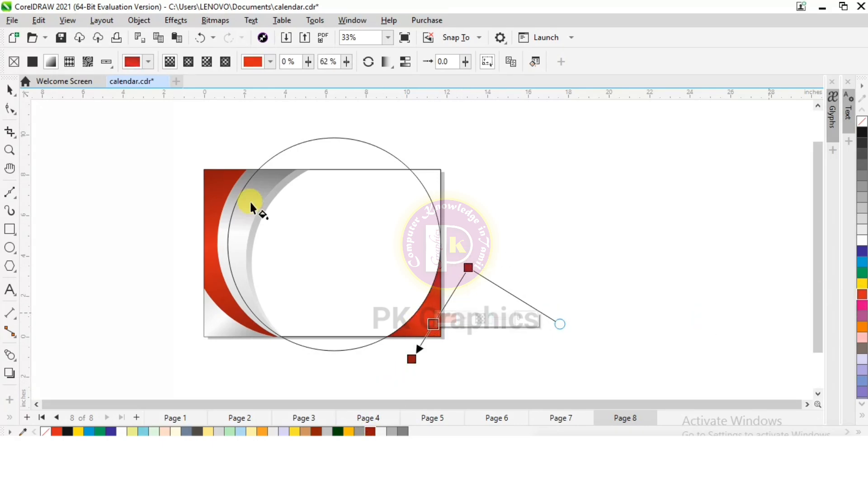
Delete the large construction circle and remove the outline from the red lower-right corner shape.
click(5, 91)
click(356, 270)
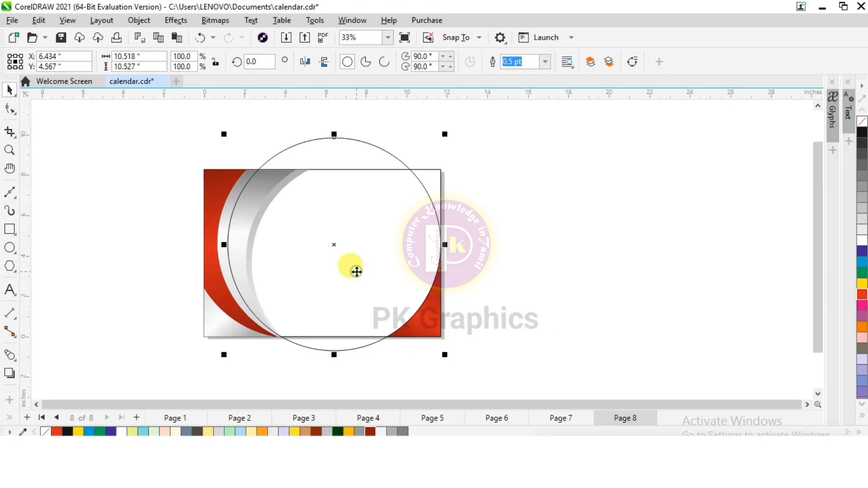
key(Delete)
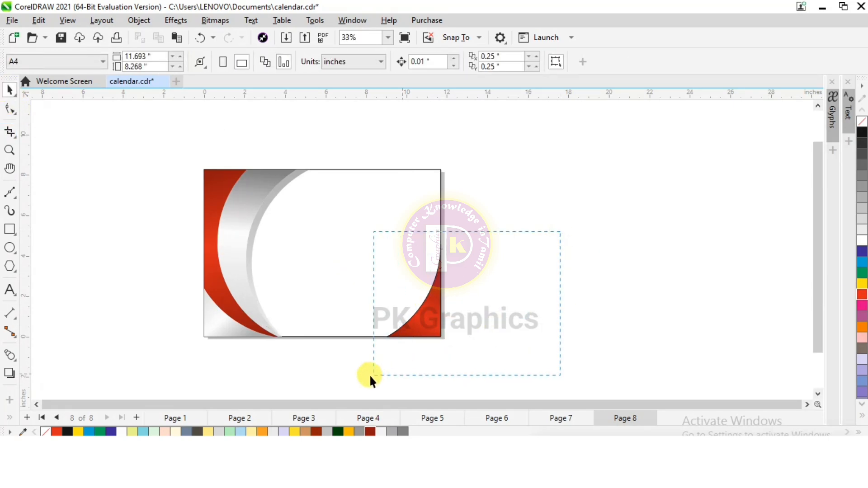
drag(560, 232, 370, 375)
right_click(46, 431)
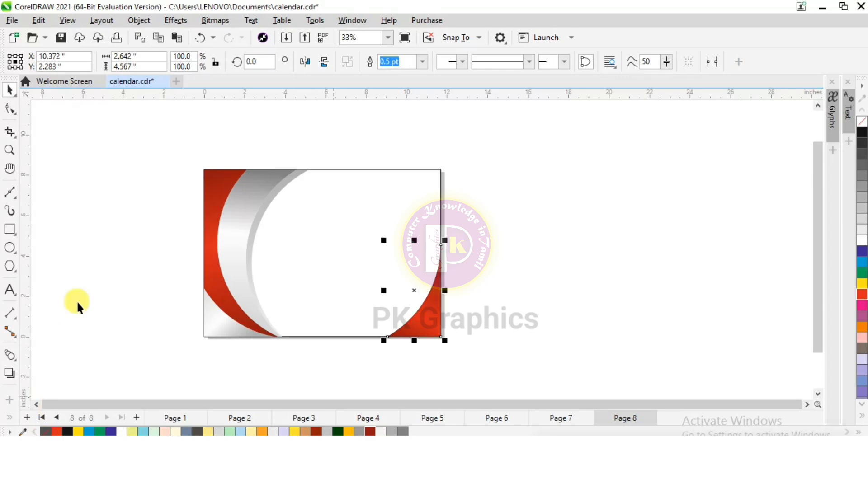
click(571, 114)
Draw a circle about 1.86 in across near the page's upper-right corner.
scroll(436, 155, up, 1)
scroll(389, 207, up, 1)
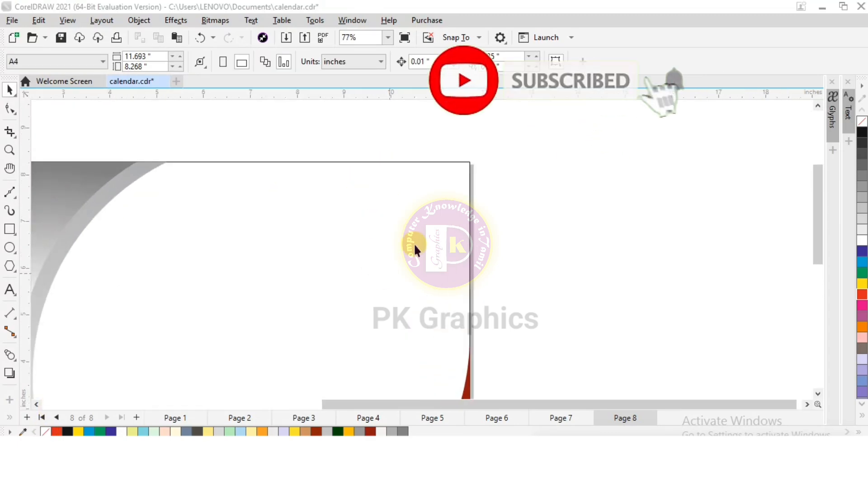
click(10, 249)
drag(347, 197, 435, 285)
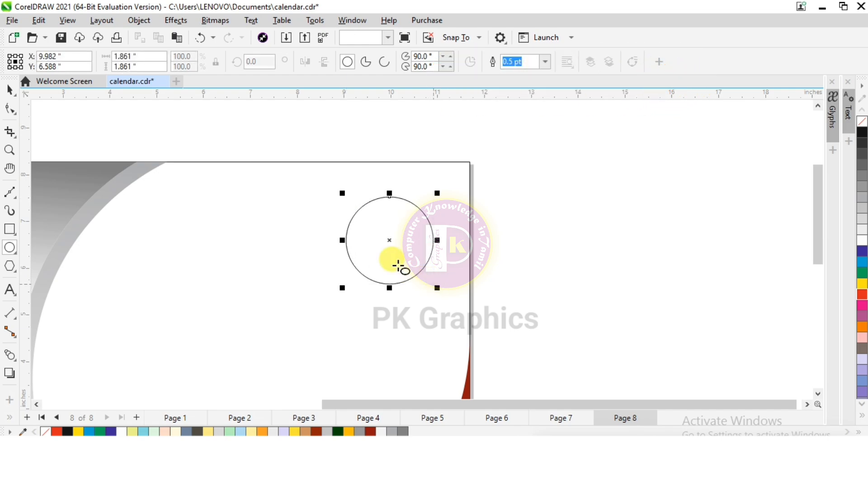
Add an inward contour with 3 steps and an offset of about 0.174 in to the small circle.
scroll(398, 267, up, 2)
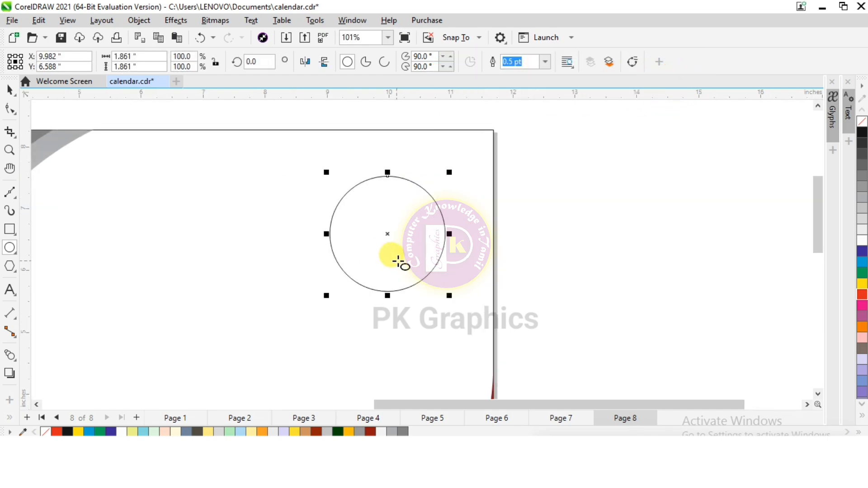
click(10, 359)
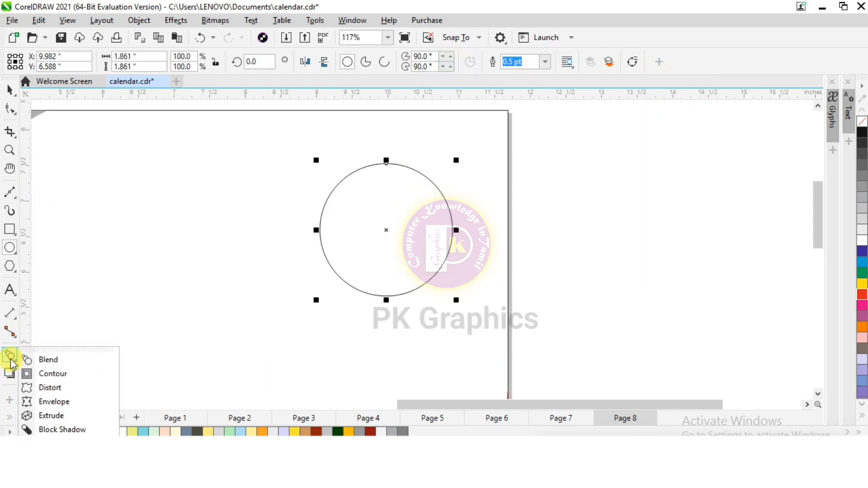
click(43, 375)
drag(386, 161, 386, 176)
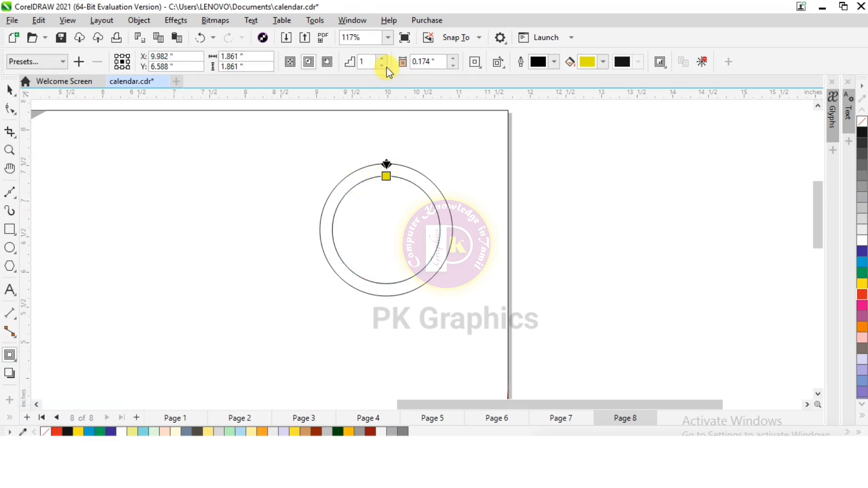
click(384, 58)
click(384, 59)
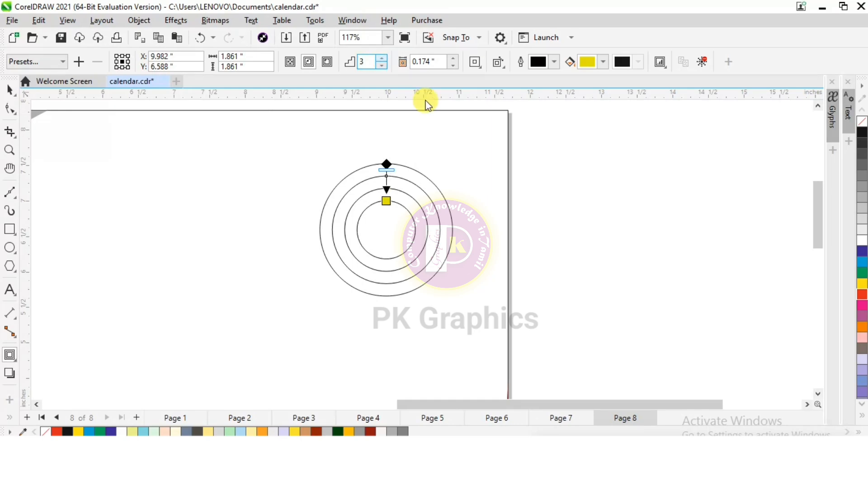
scroll(373, 211, up, 2)
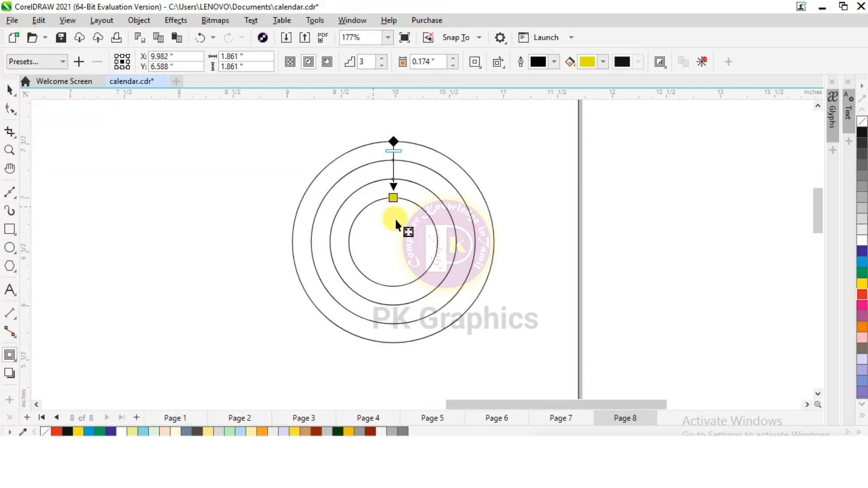
click(454, 68)
click(454, 58)
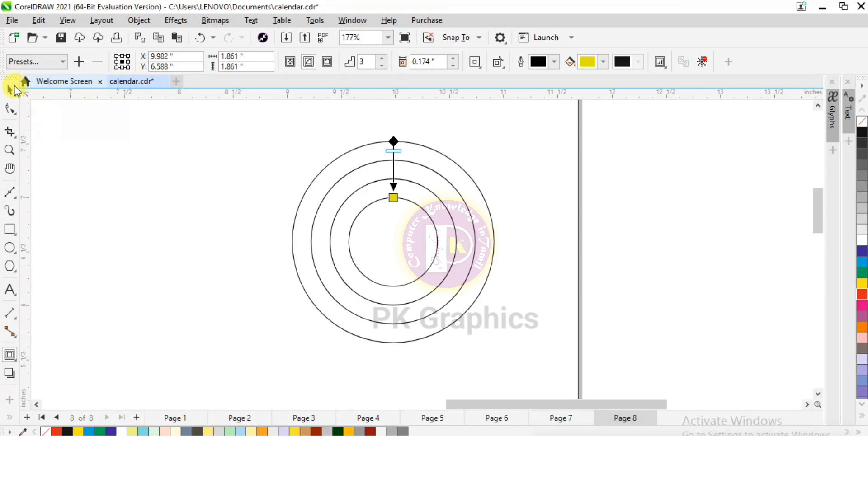
Break the contour apart from the small circle and ungroup all of the resulting inner rings.
click(10, 90)
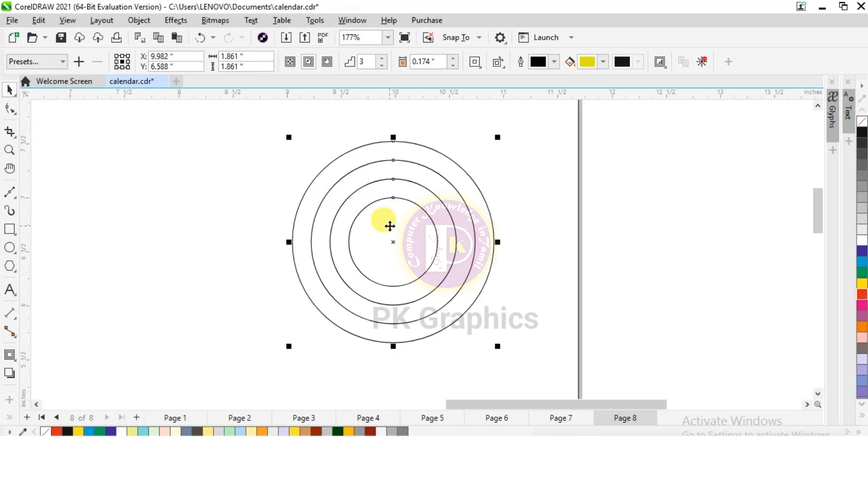
right_click(390, 226)
click(399, 235)
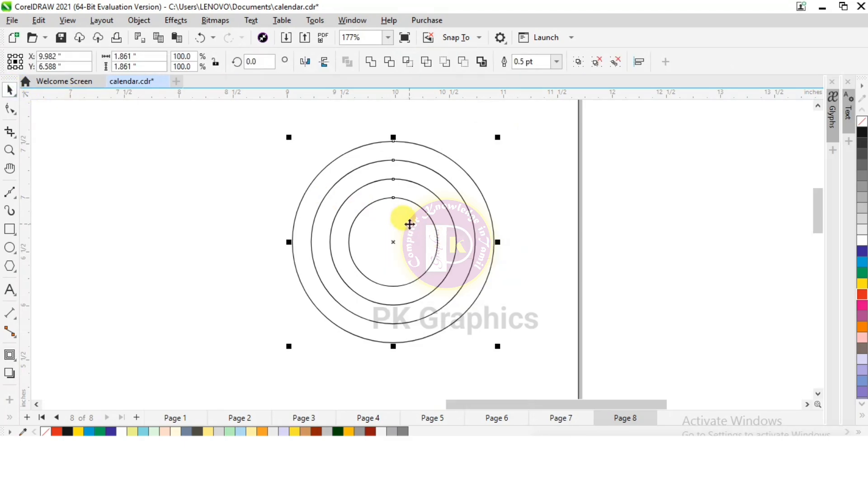
click(409, 224)
scroll(409, 224, down, 1)
right_click(412, 192)
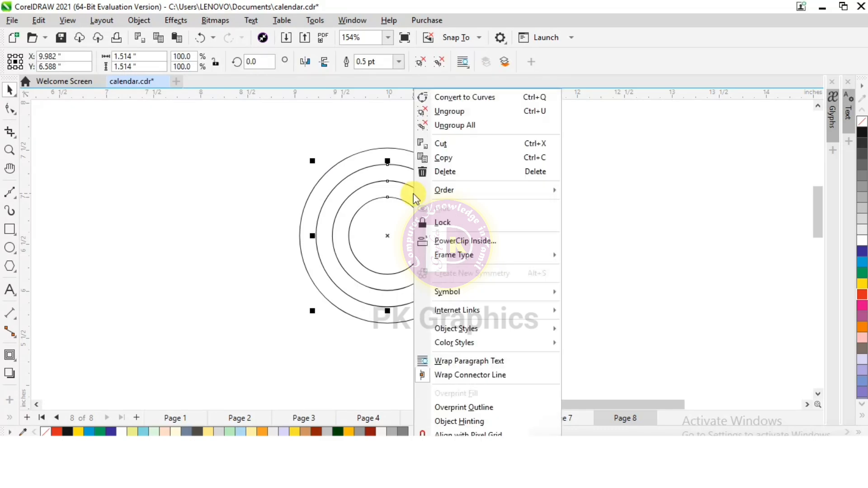
click(454, 125)
click(615, 200)
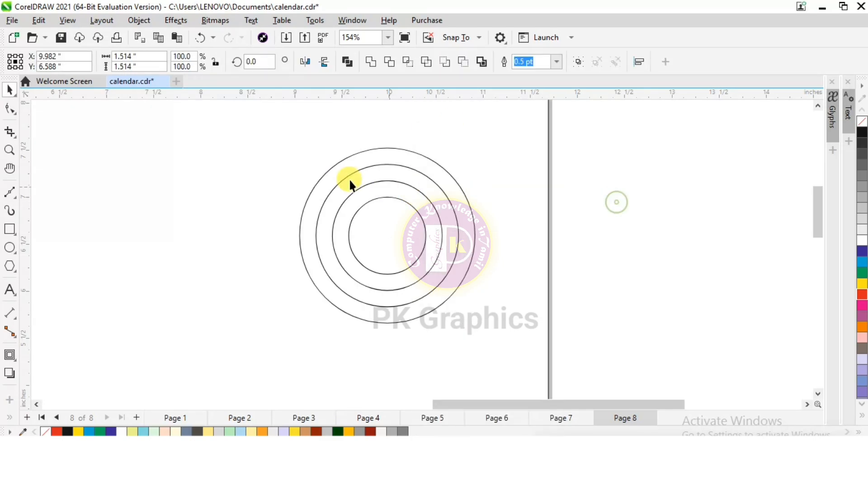
Apply the Stamp distortion preset to the outermost circle to give it a toothed edge.
scroll(346, 176, up, 1)
click(432, 152)
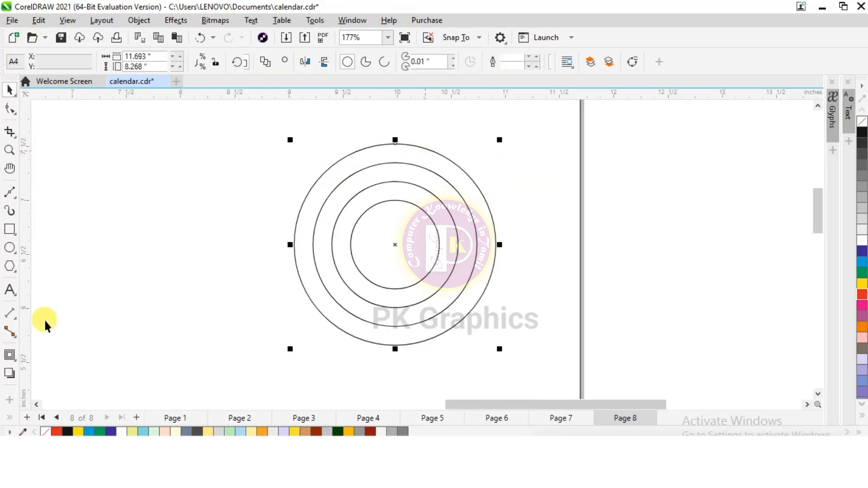
click(11, 360)
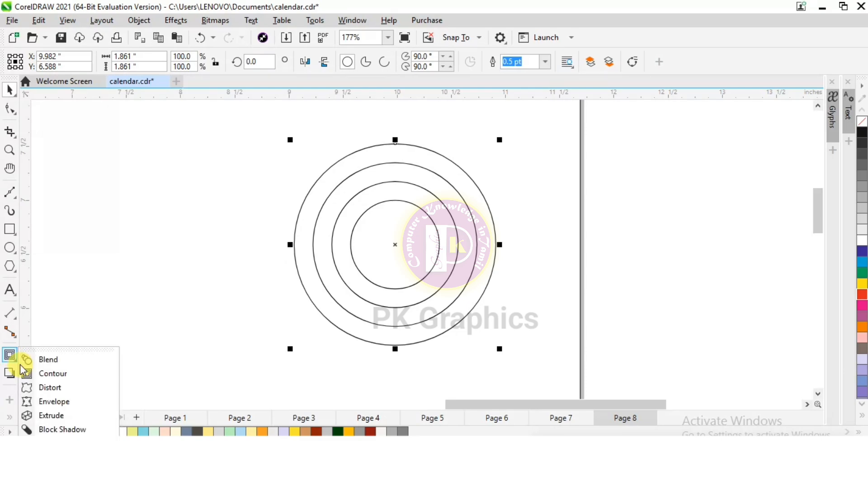
click(41, 384)
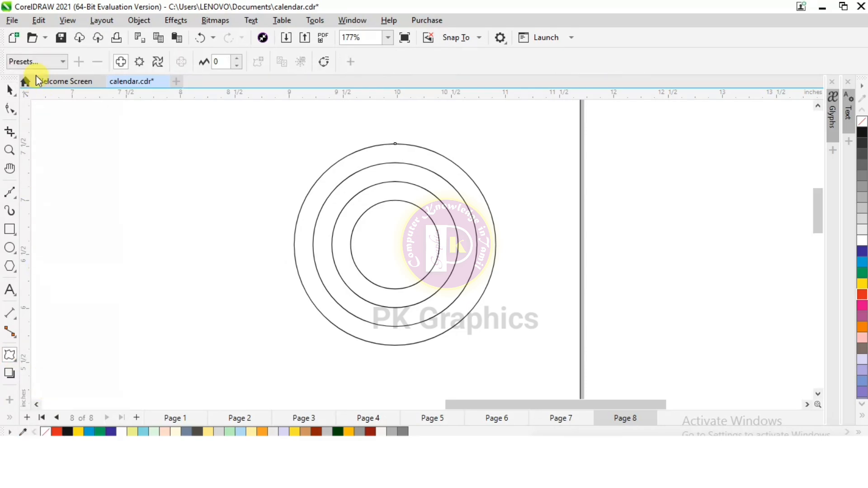
click(36, 61)
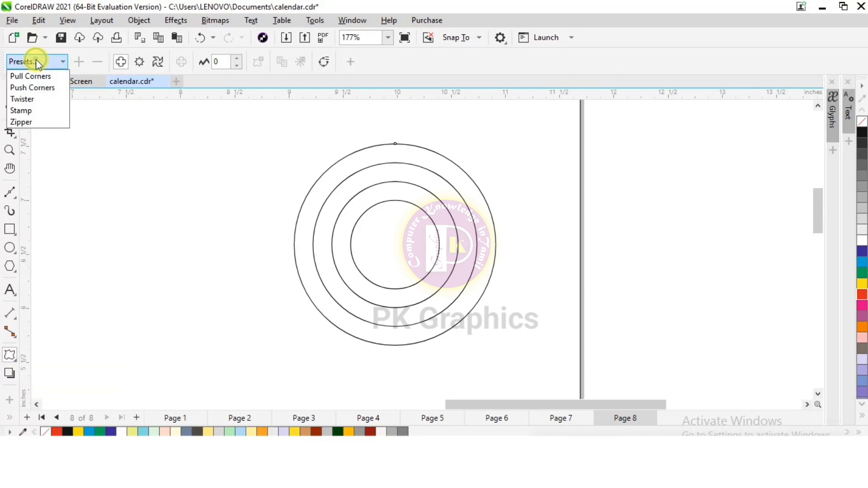
click(41, 111)
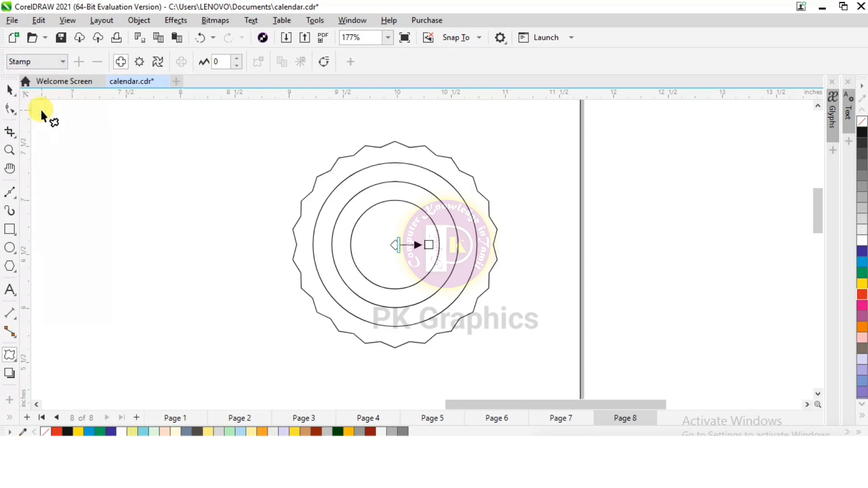
scroll(402, 168, up, 2)
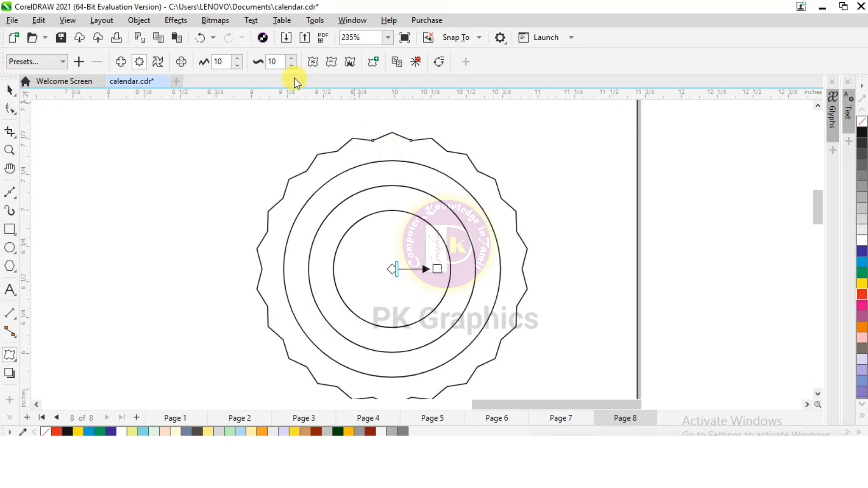
click(291, 58)
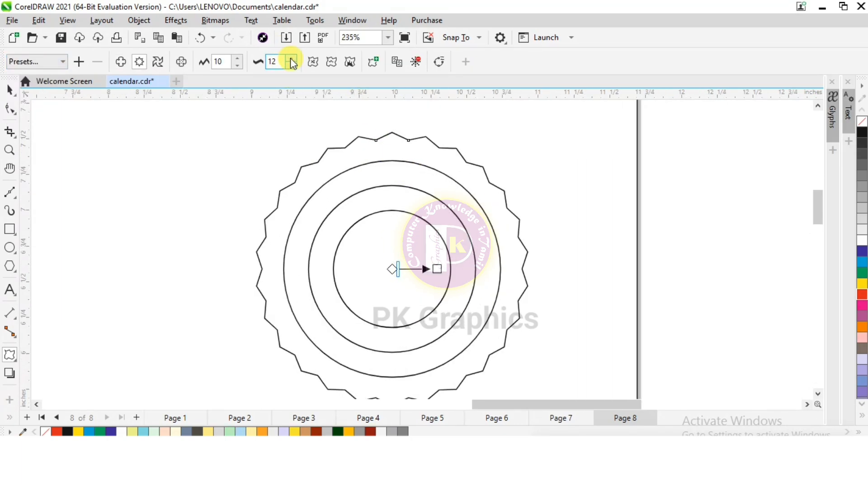
click(291, 58)
click(291, 58)
click(294, 66)
click(294, 66)
click(295, 65)
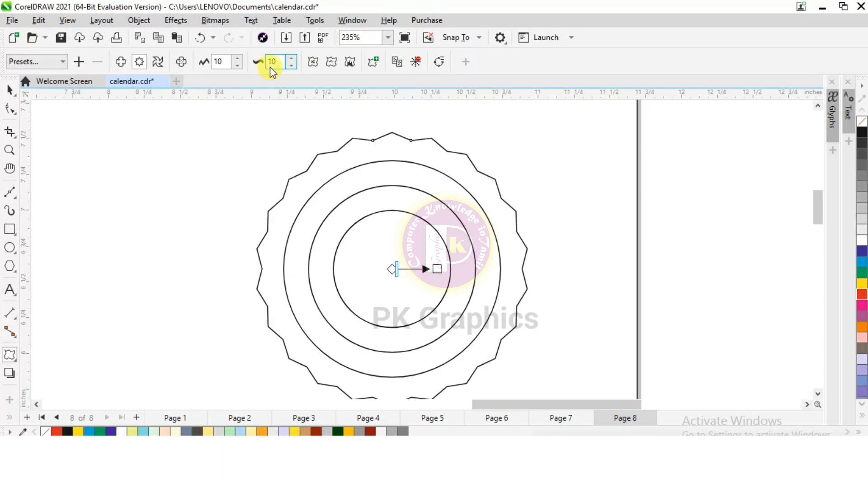
Make the outermost circle's zipper distortion smooth and set its amplitude to 20.
click(331, 63)
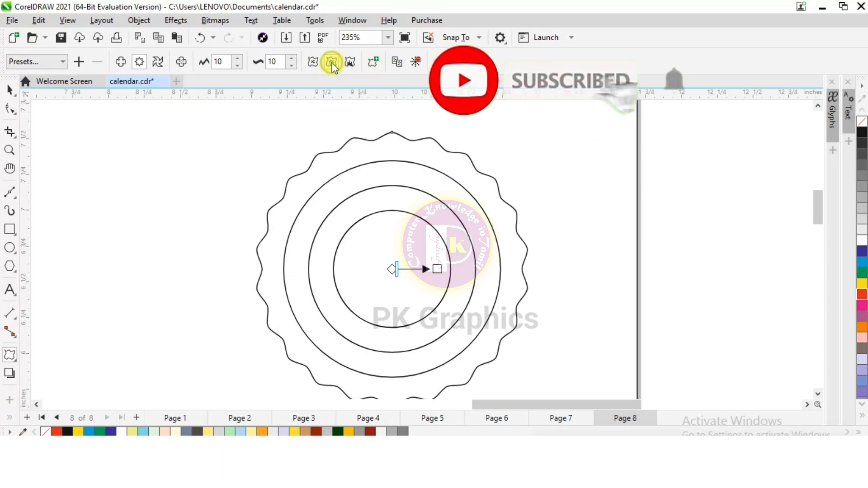
click(237, 65)
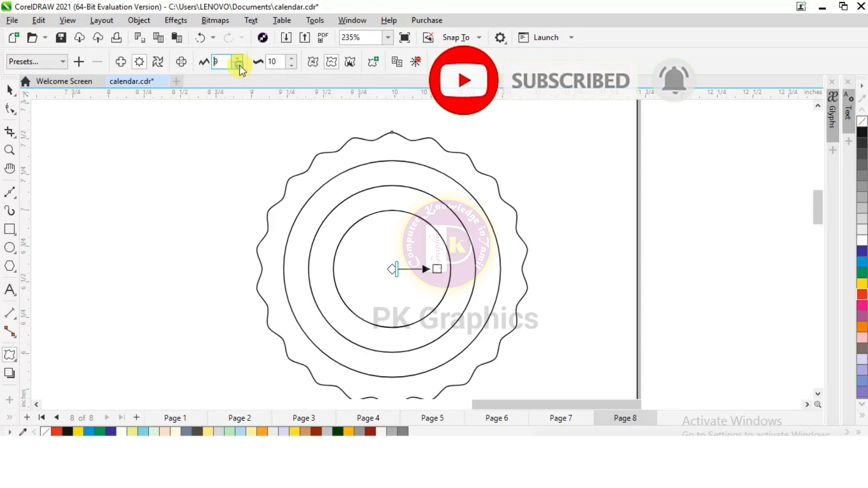
click(238, 66)
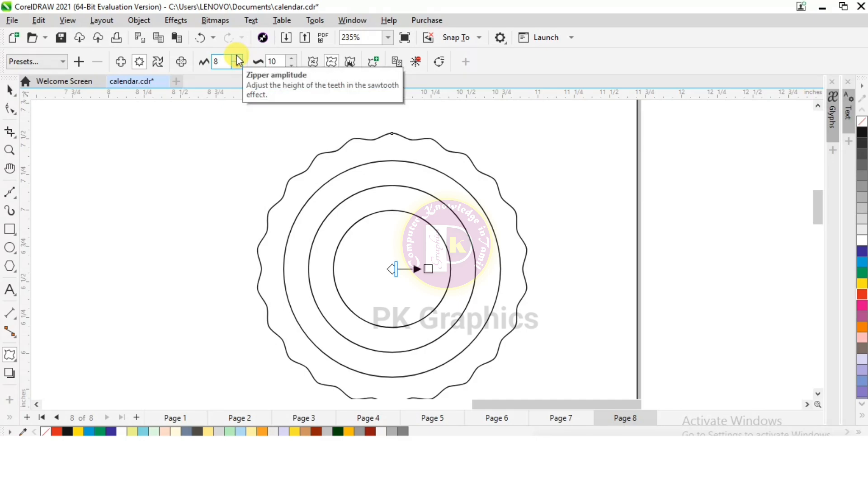
click(238, 59)
click(239, 59)
click(239, 59)
click(239, 58)
click(239, 58)
click(239, 58)
click(239, 58)
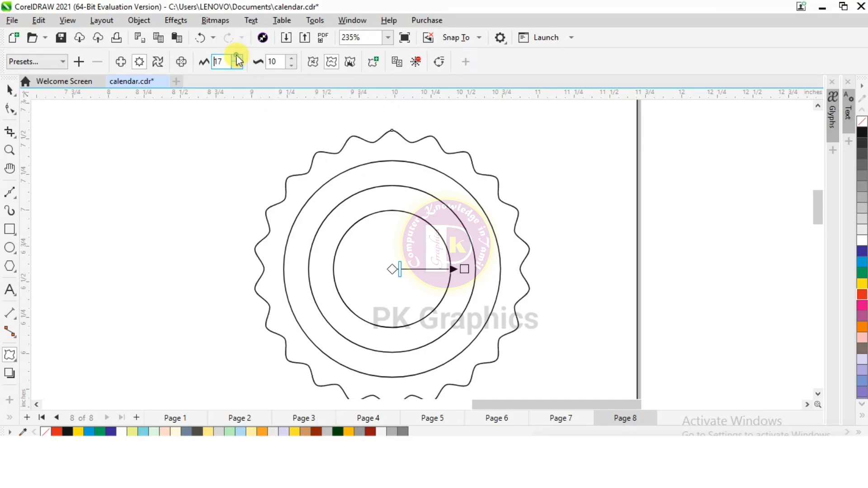
click(239, 58)
click(239, 58)
click(239, 58)
click(239, 58)
click(238, 58)
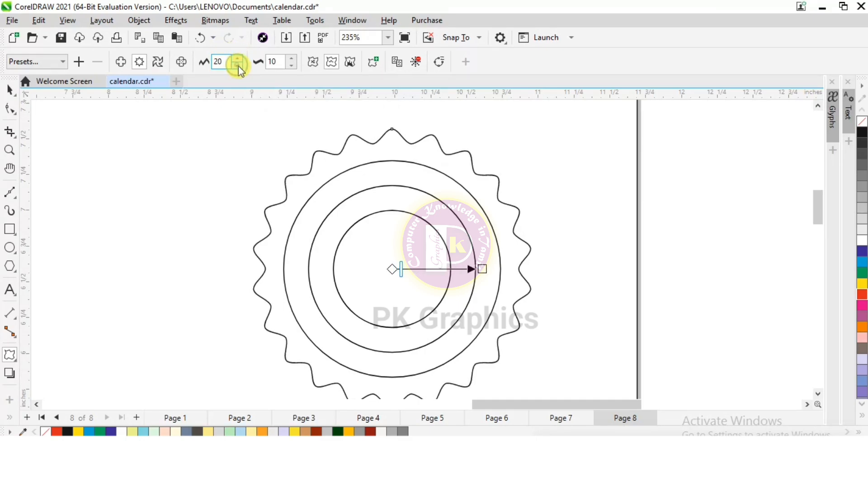
Give the innermost circle a dotted outline style with a width of 1.0 pt.
click(9, 89)
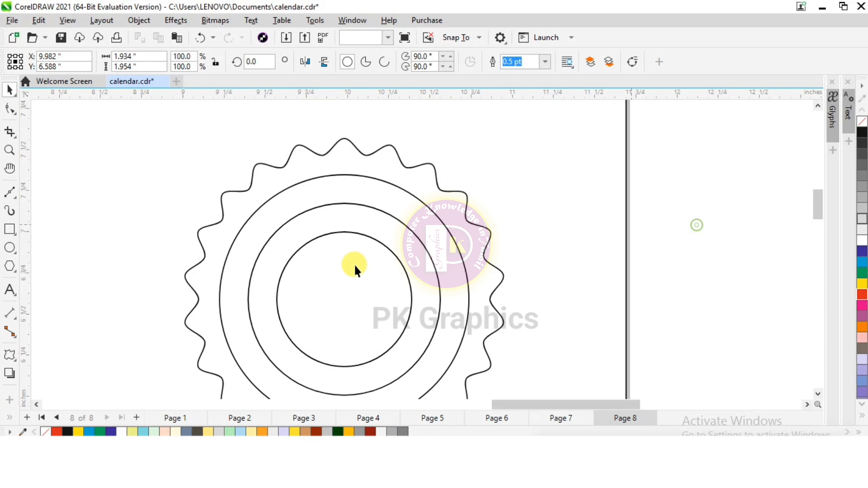
click(293, 265)
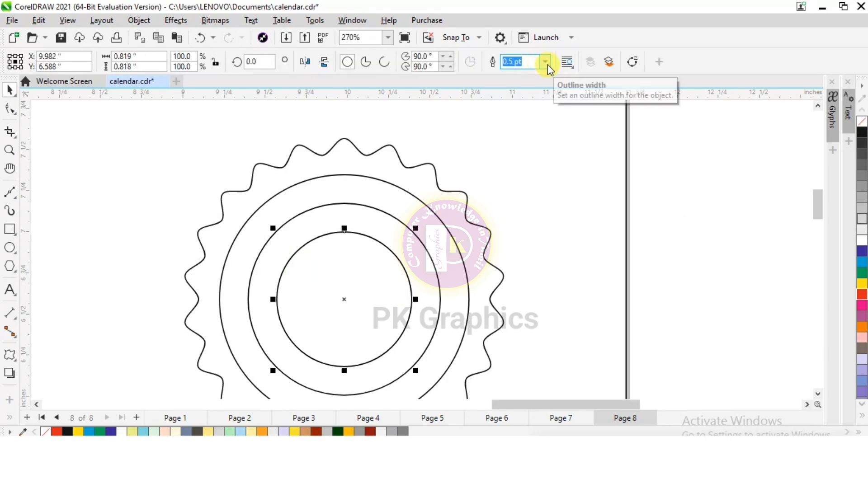
key(F12)
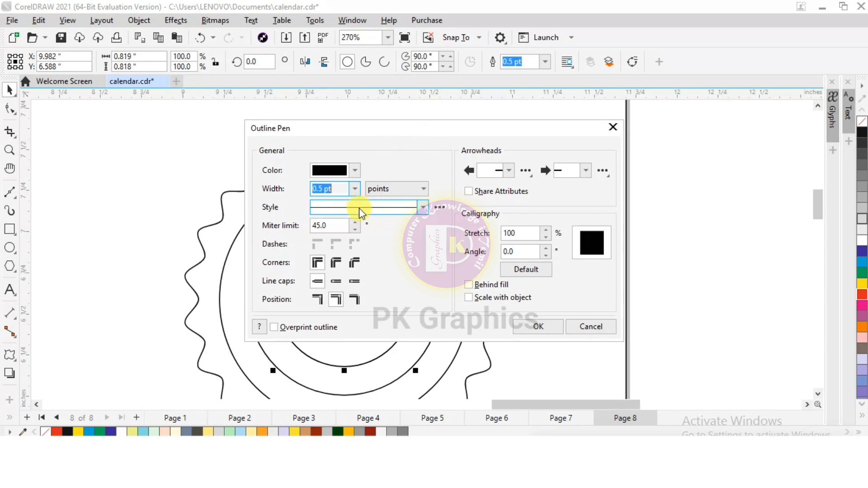
click(359, 208)
click(360, 267)
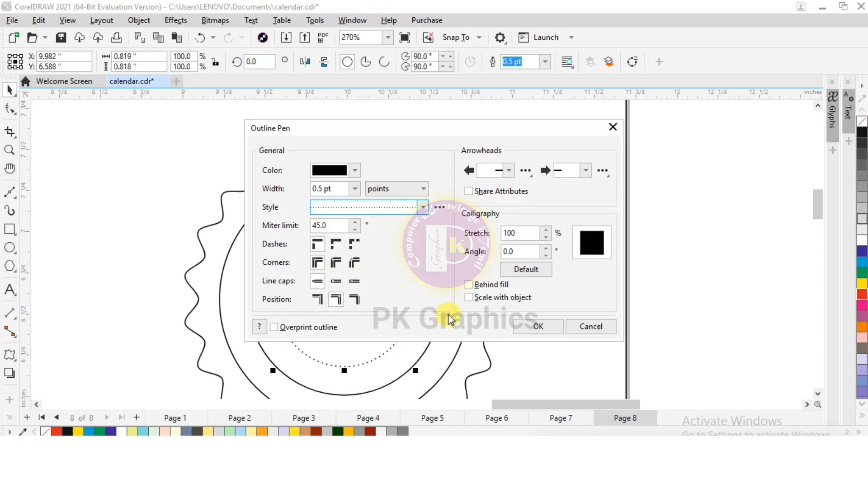
click(538, 327)
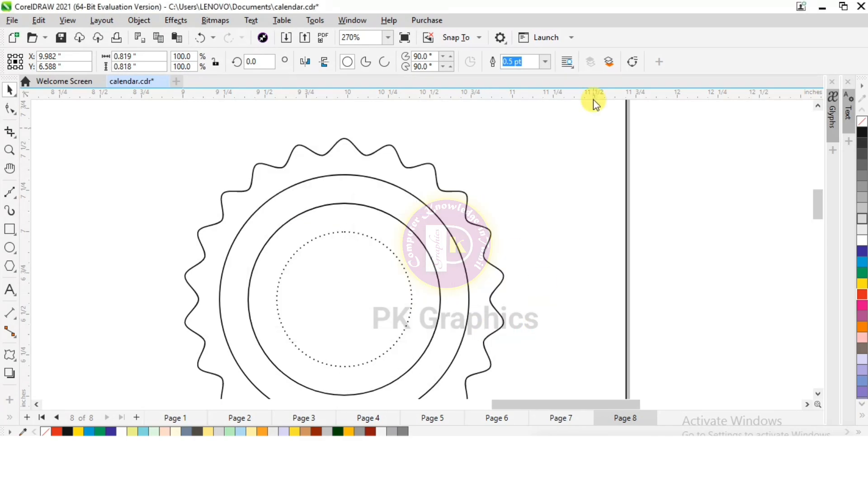
click(546, 63)
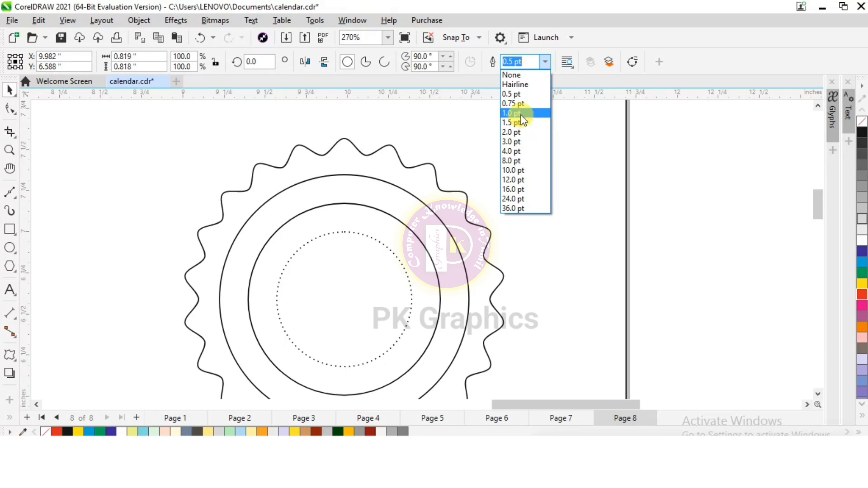
click(520, 113)
click(346, 238)
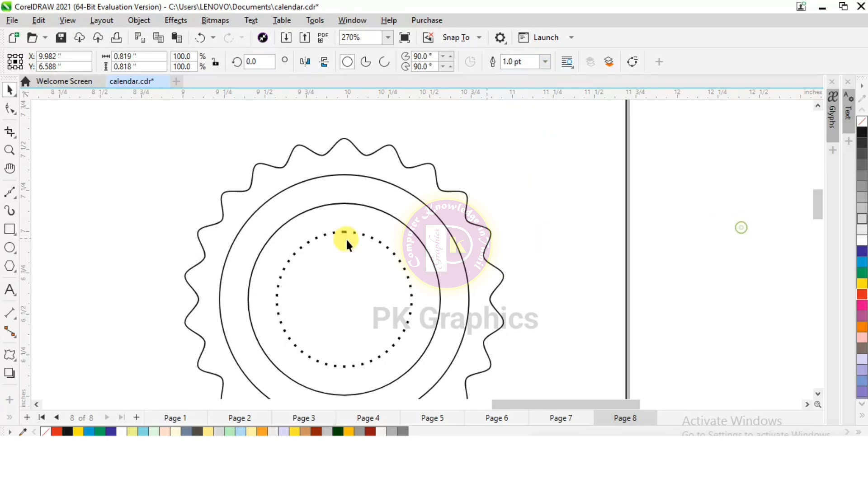
Set the outline width of the circle around the dotted ring to 1.5 pt.
click(309, 210)
click(546, 63)
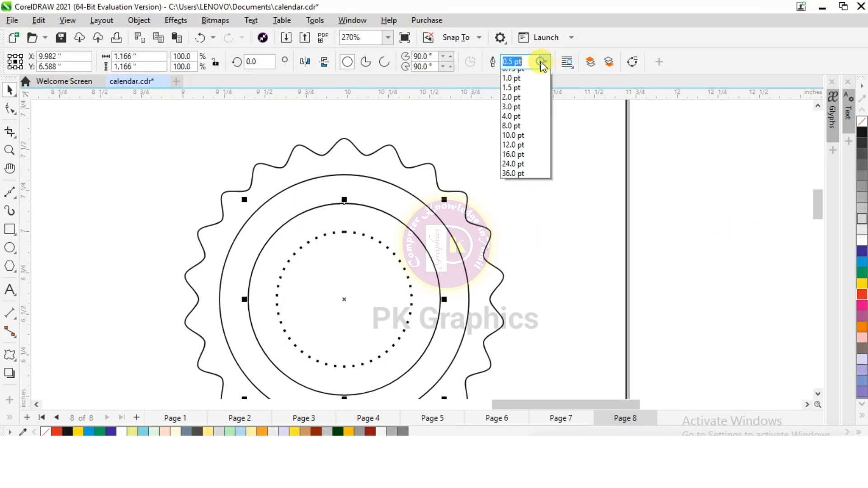
click(530, 122)
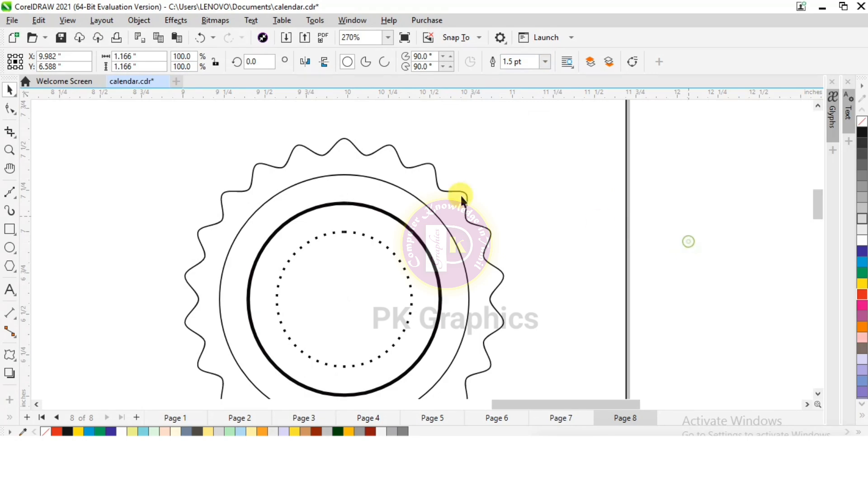
Sample light gray from the curved gradient band with the color eyedropper and fill the circle just inside the scalloped edge.
click(337, 182)
click(335, 177)
scroll(307, 128, down, 1)
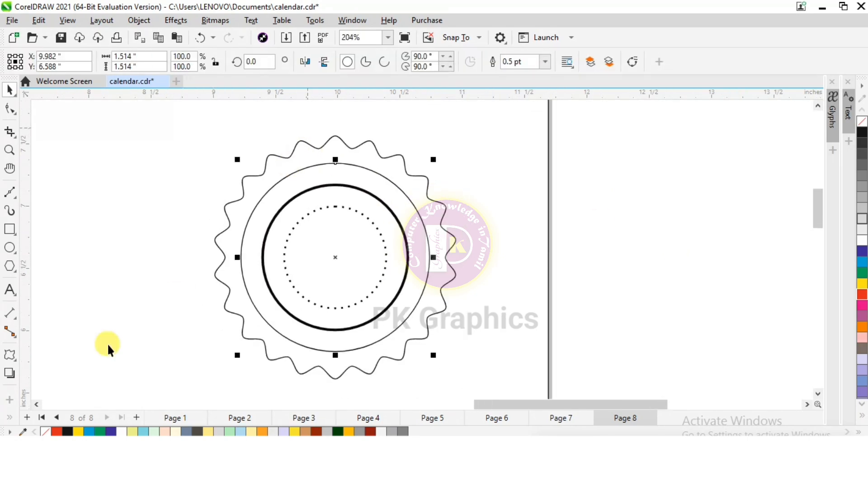
click(10, 423)
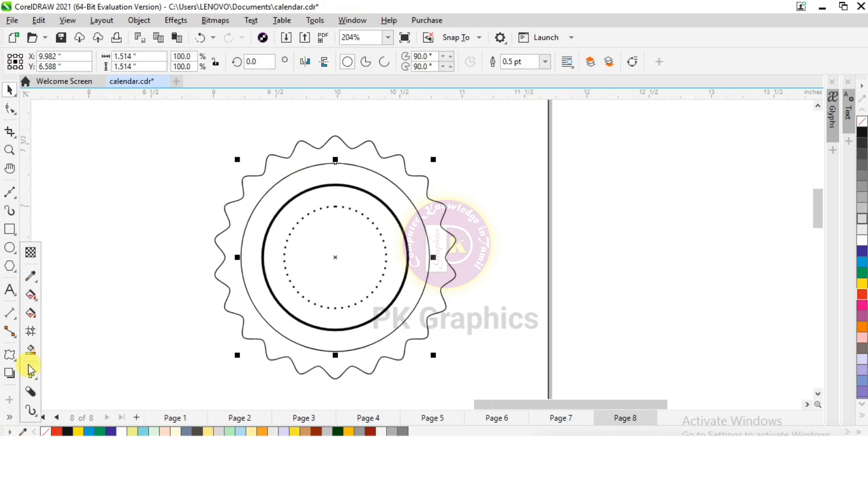
click(33, 277)
click(66, 279)
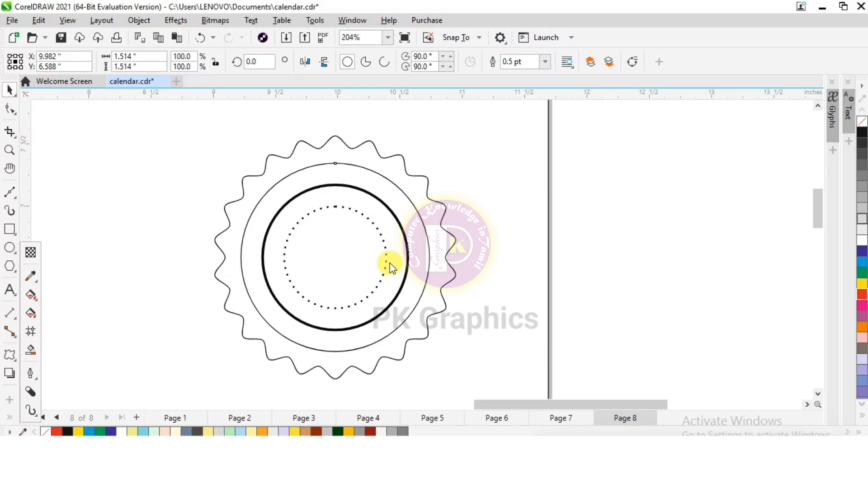
scroll(624, 226, down, 3)
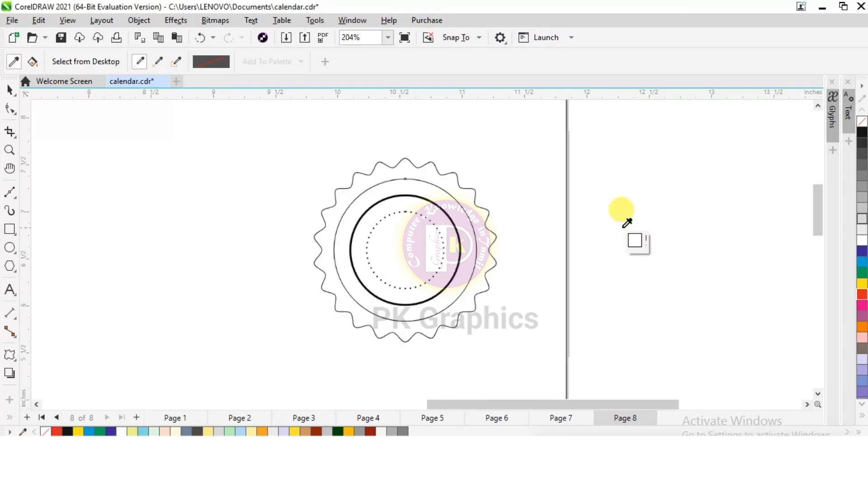
click(59, 285)
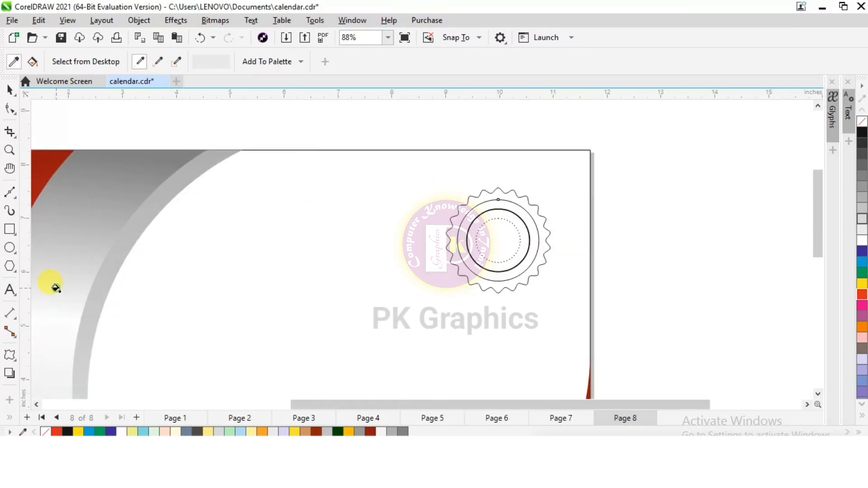
scroll(506, 210, up, 3)
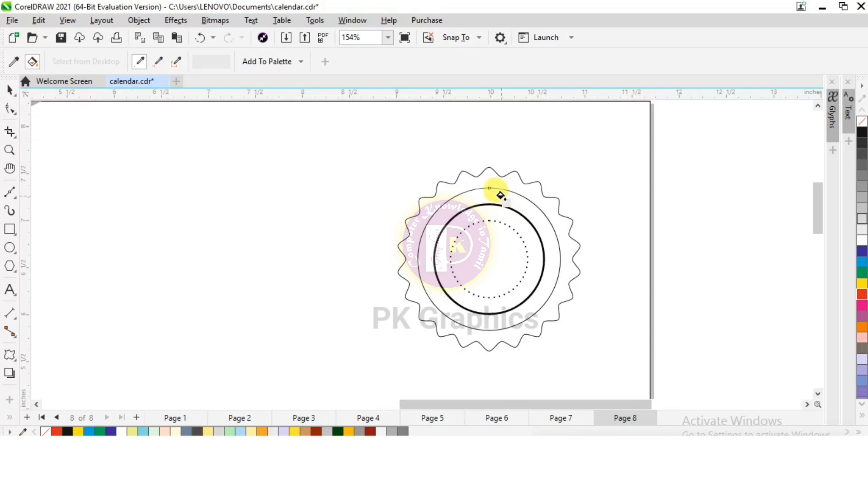
click(500, 190)
scroll(521, 209, up, 2)
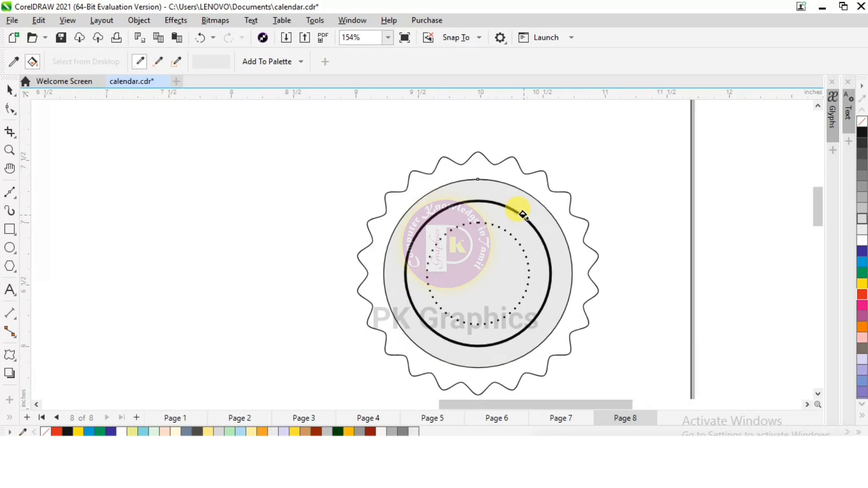
Apply a near-vertical linear gradient fill to the gray circle inside the scalloped edge and add a white middle color stop.
click(10, 417)
click(29, 314)
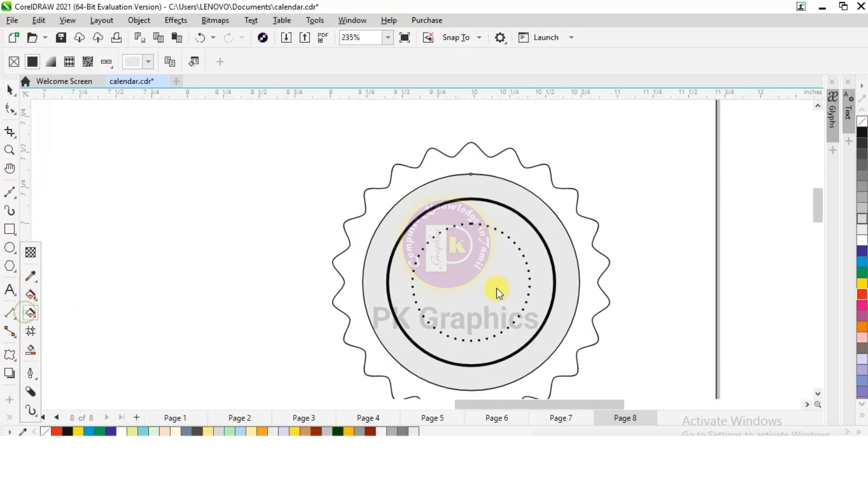
scroll(461, 181, down, 1)
drag(462, 181, 469, 320)
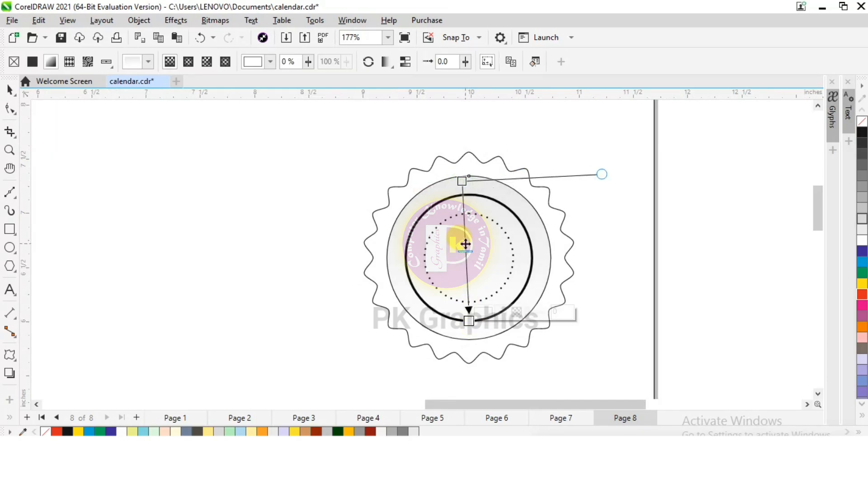
click(465, 244)
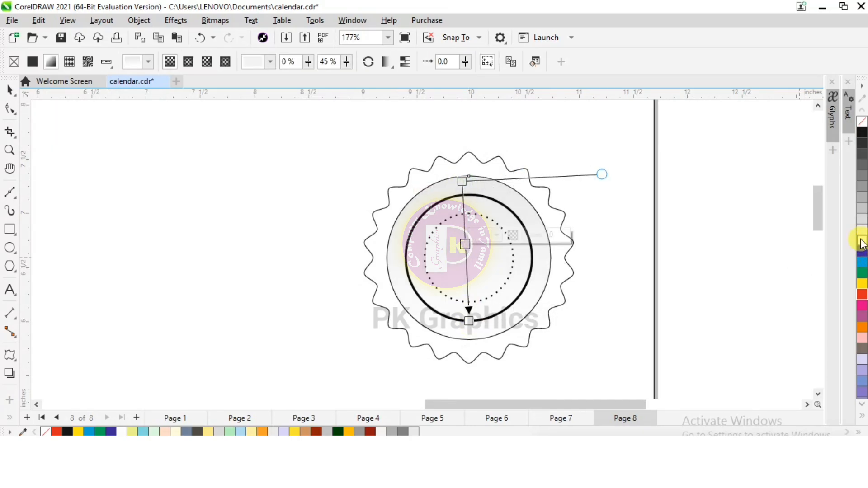
click(862, 242)
Make both end stops of the circle's gradient medium-light gray and shift the white middle stop to 59%.
click(468, 321)
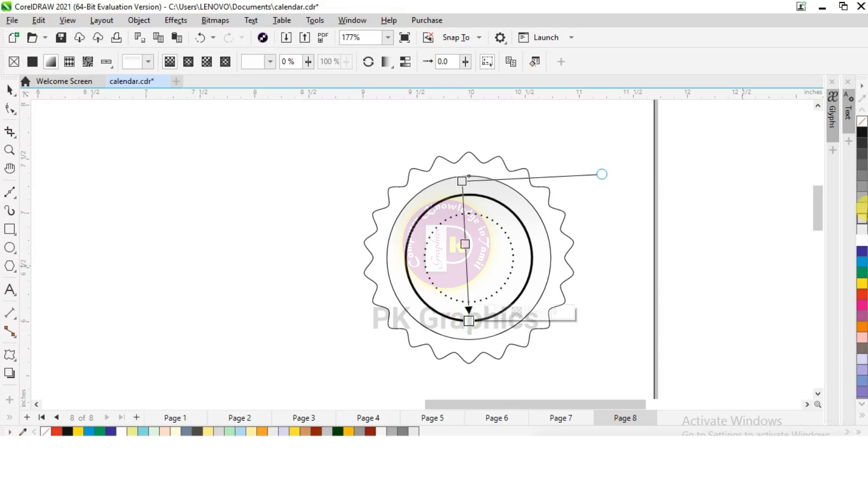
click(862, 212)
click(462, 182)
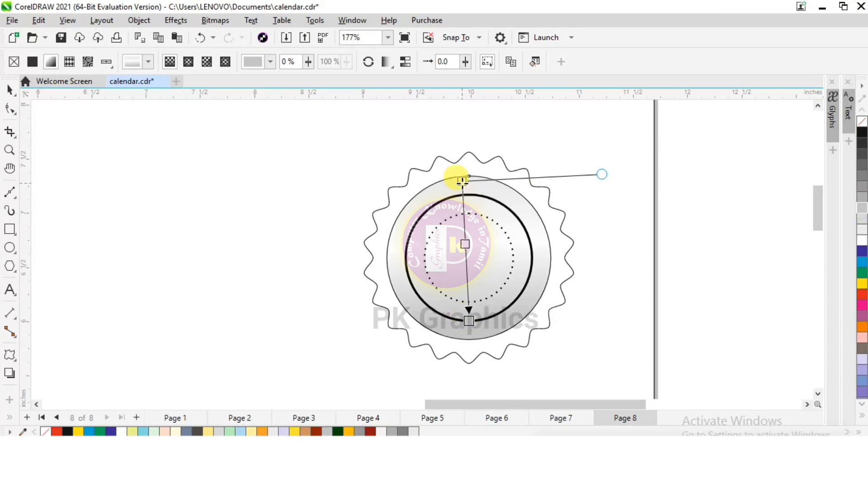
click(862, 208)
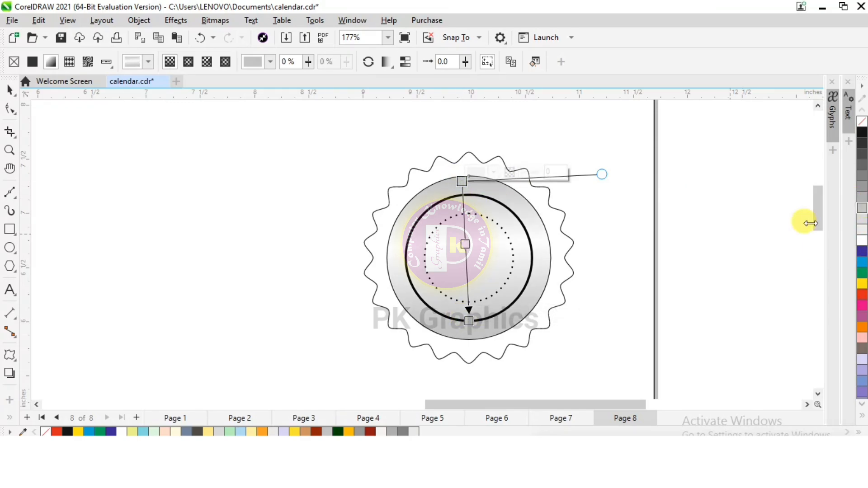
drag(465, 244, 464, 269)
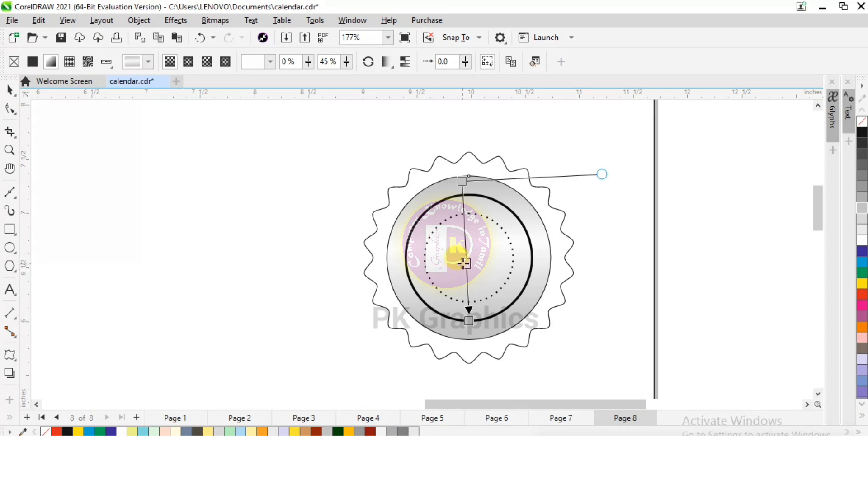
key(space)
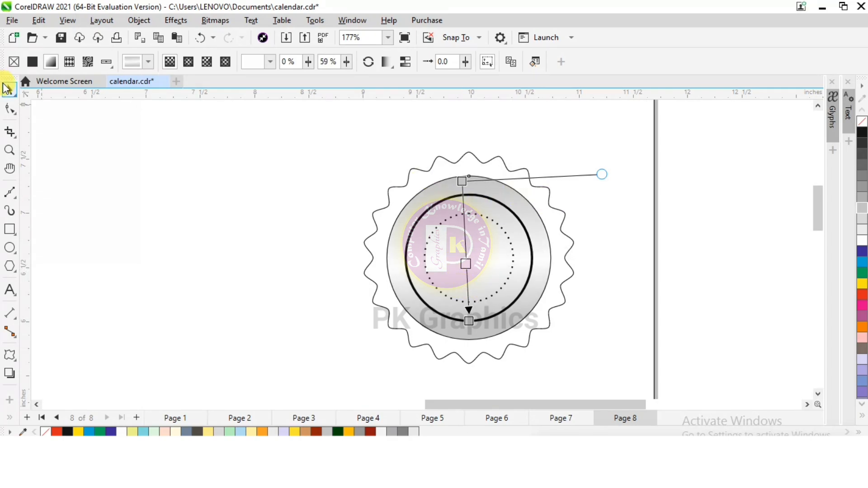
Fill the scalloped outer shape with a vertical linear gradient, dark red at both ends and bright red in the middle.
click(449, 156)
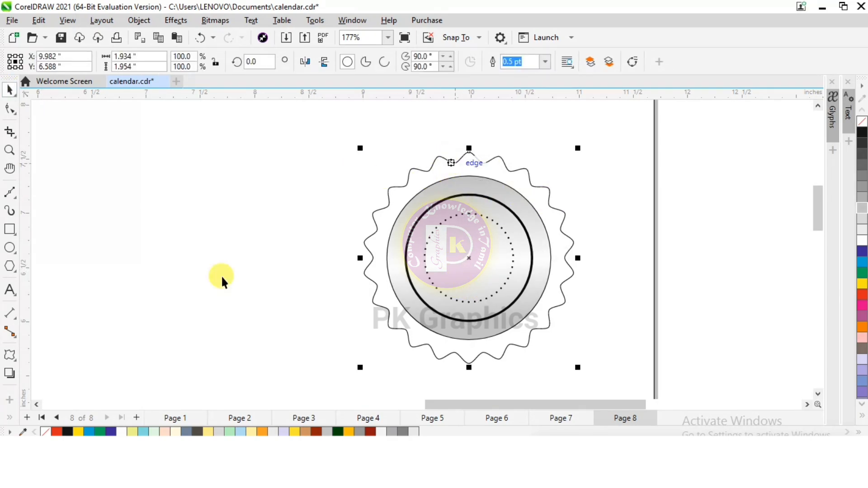
click(9, 417)
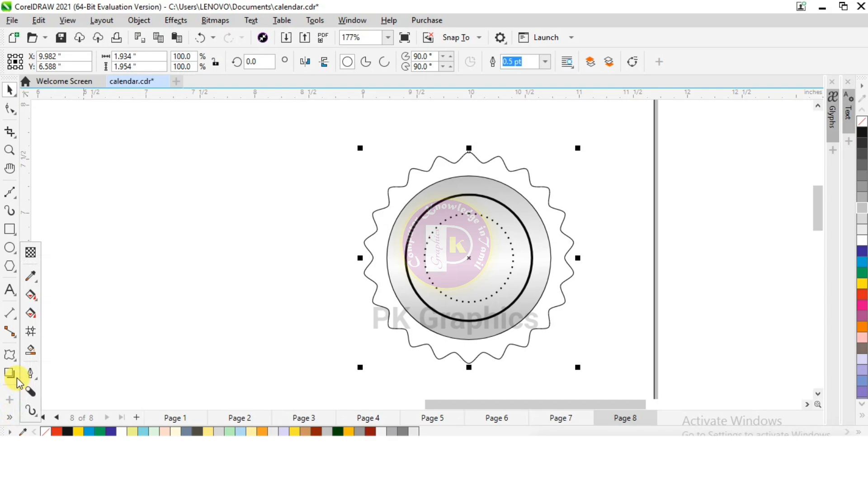
click(30, 313)
drag(466, 164, 469, 354)
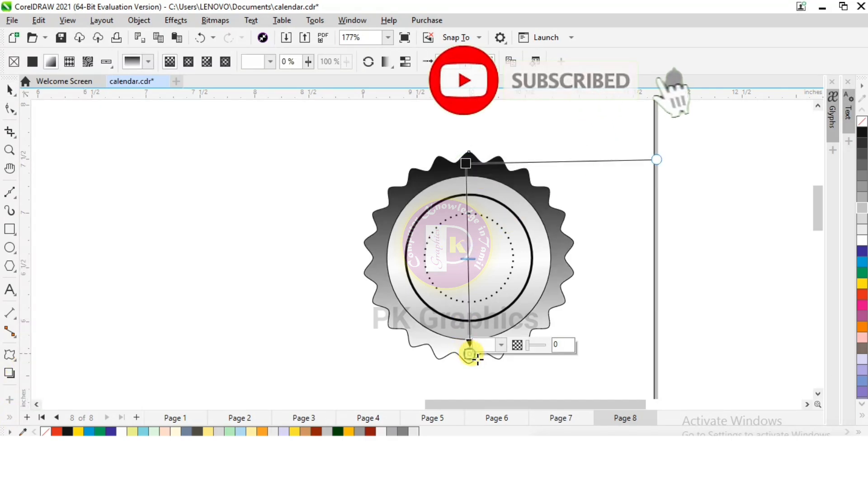
click(370, 432)
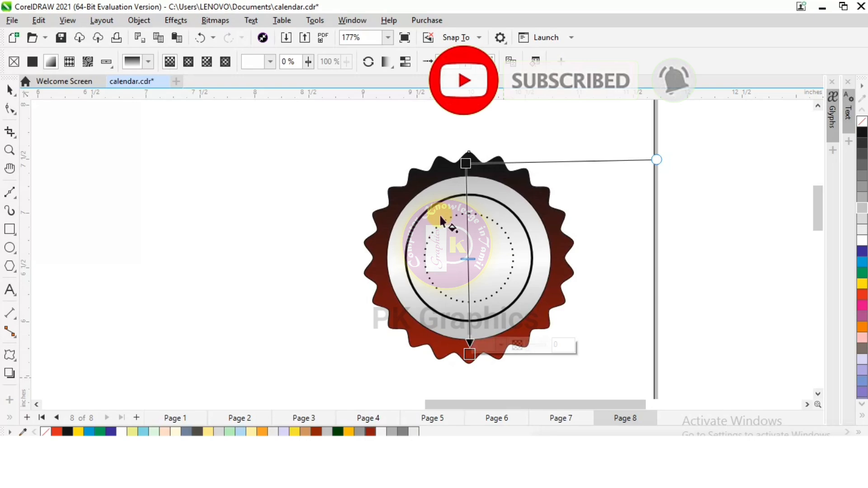
click(466, 164)
click(370, 432)
double_click(467, 244)
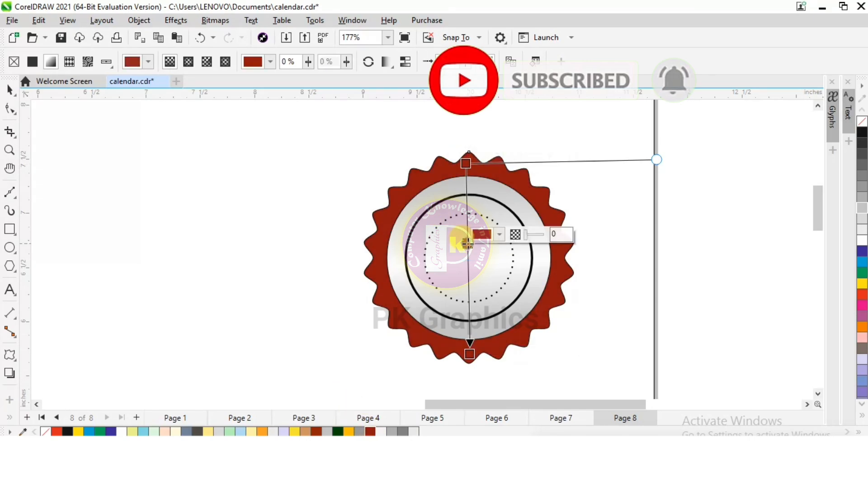
click(863, 295)
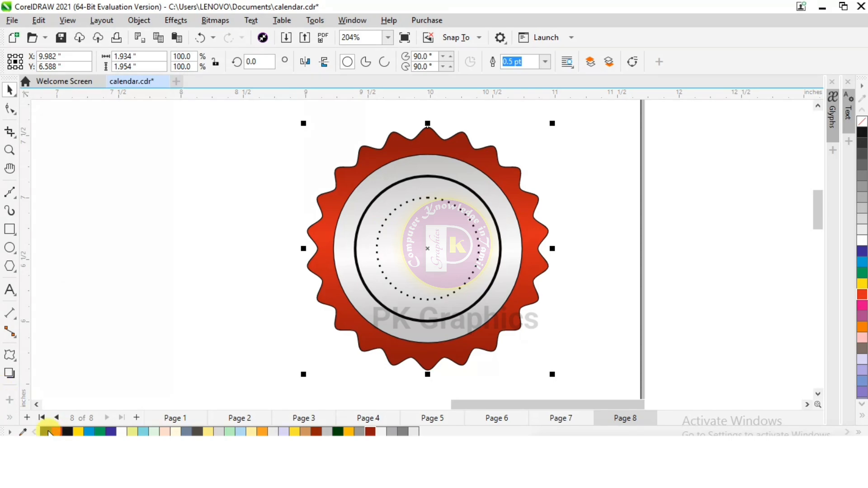
Remove the black outlines from the scalloped shape and gradient circle, and color the solid and dotted inner rings' outlines dark red.
click(389, 170)
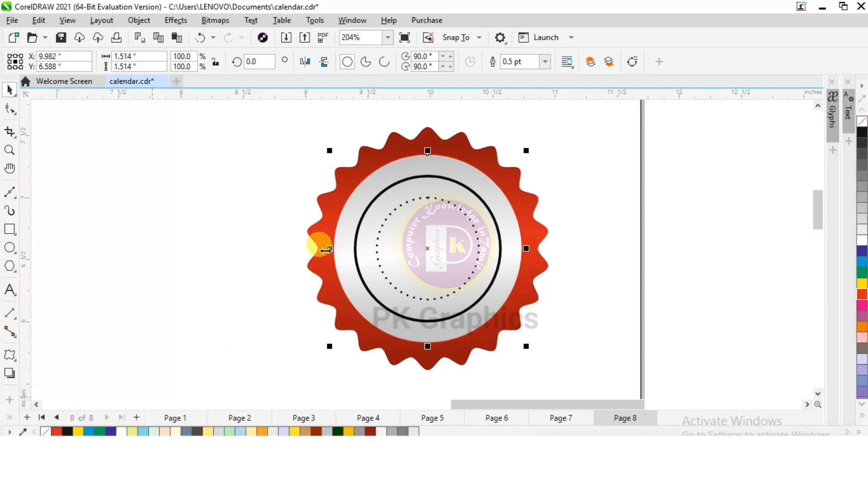
scroll(320, 245, down, 1)
drag(675, 171, 342, 320)
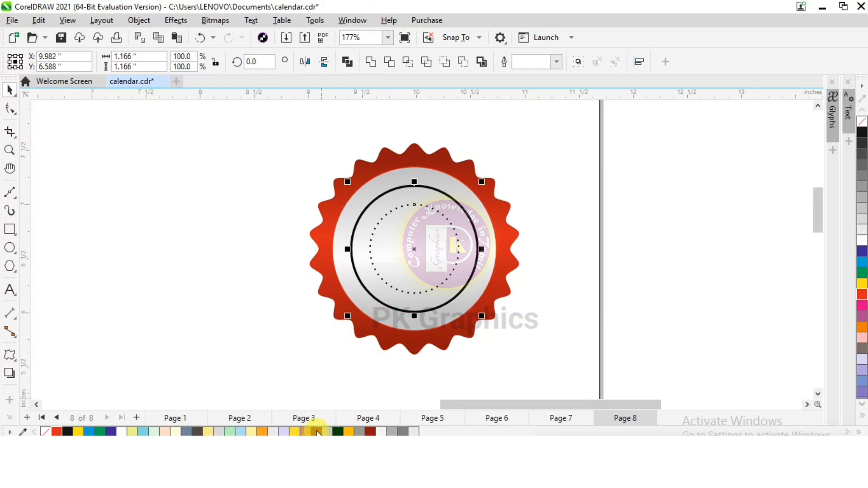
right_click(318, 432)
Scale the whole badge down to about 1.72 by 1.73 inches and position it near the page's upper-right corner.
scroll(376, 249, down, 4)
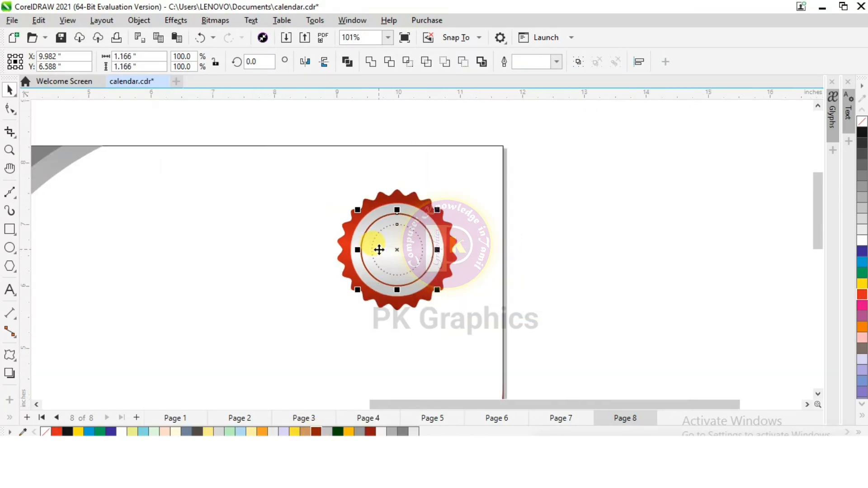
click(379, 249)
scroll(318, 285, down, 5)
scroll(340, 189, up, 2)
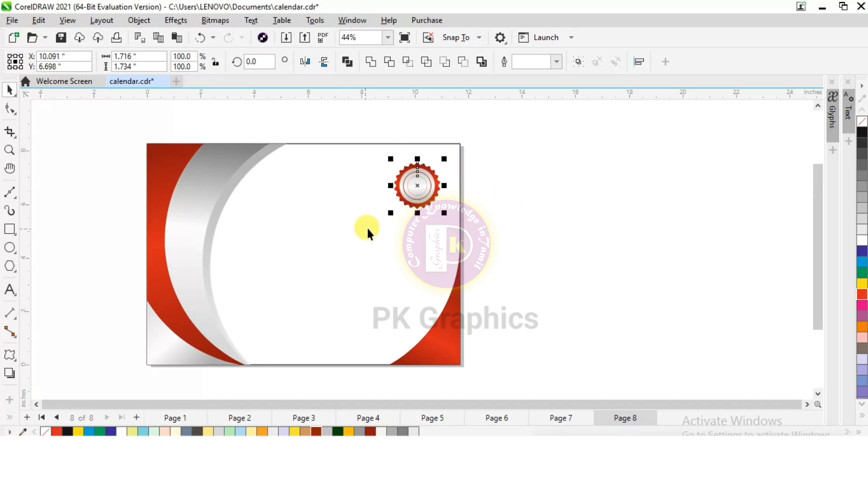
click(509, 222)
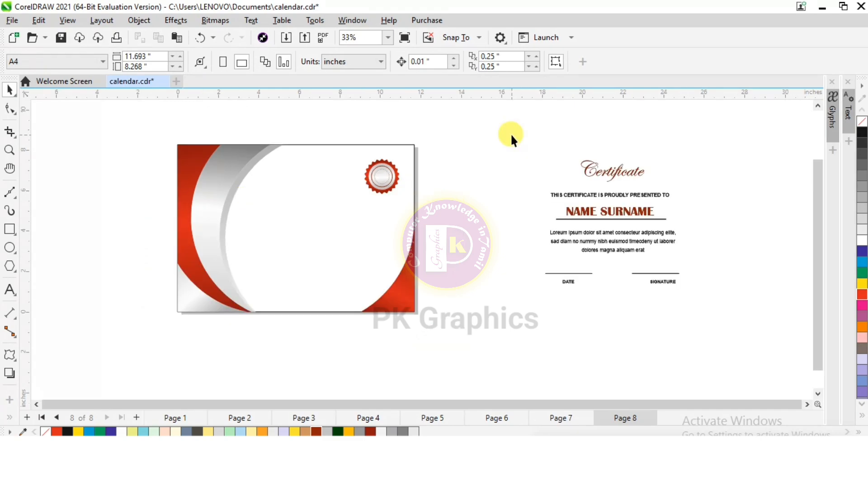
Move the prepared certificate text and signature lines from beside the page into its white area, beside the badge.
drag(744, 325, 745, 326)
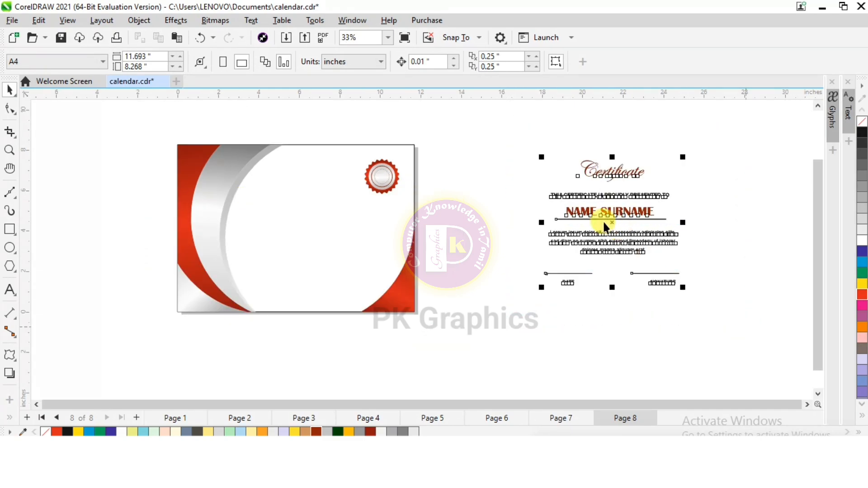
drag(606, 221, 306, 225)
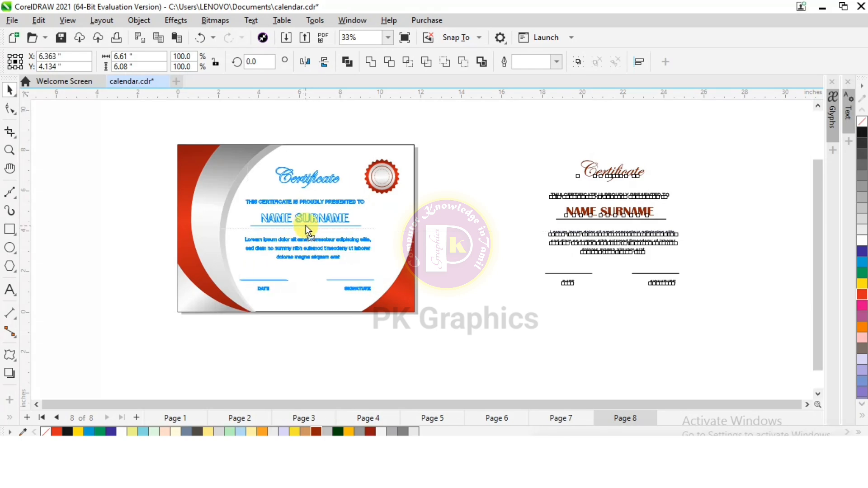
key(Escape)
scroll(268, 207, up, 2)
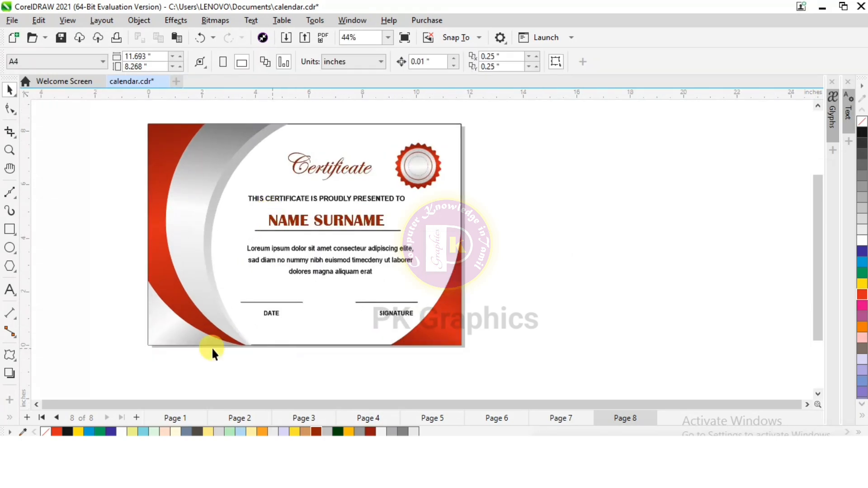
Add a drop shadow to the badge from the Flat Top Right preset and reposition the shadow just below the badge.
scroll(265, 364, down, 1)
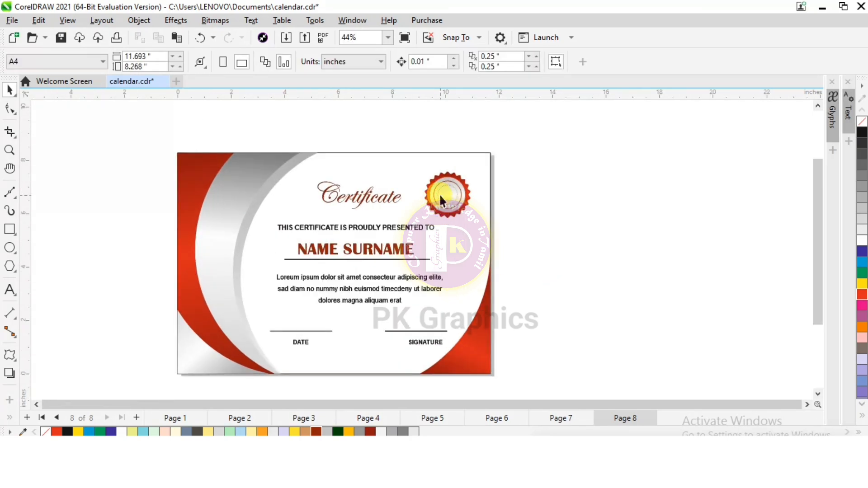
click(439, 194)
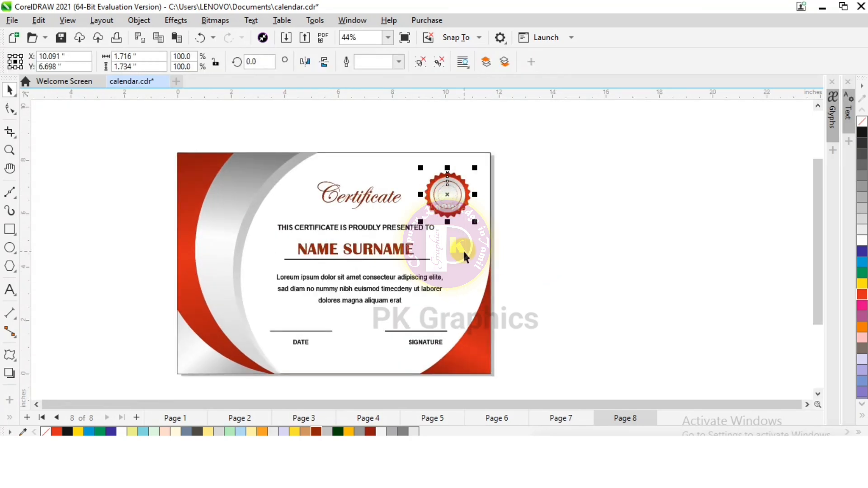
click(10, 374)
click(31, 60)
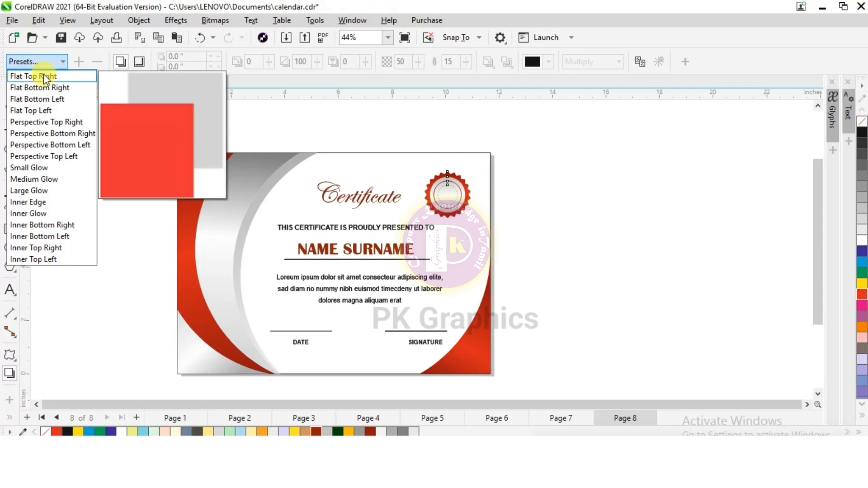
click(43, 74)
drag(487, 158, 446, 223)
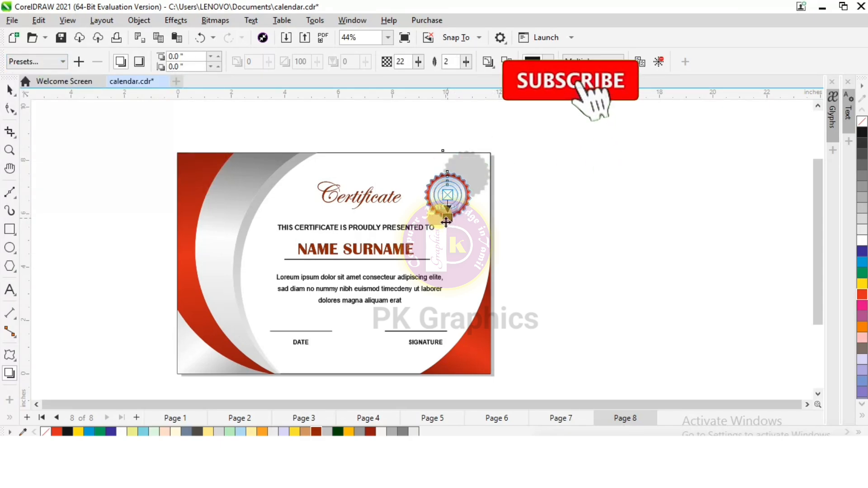
key(space)
Remove the outline from the page-sized background rectangle and deselect it.
click(469, 146)
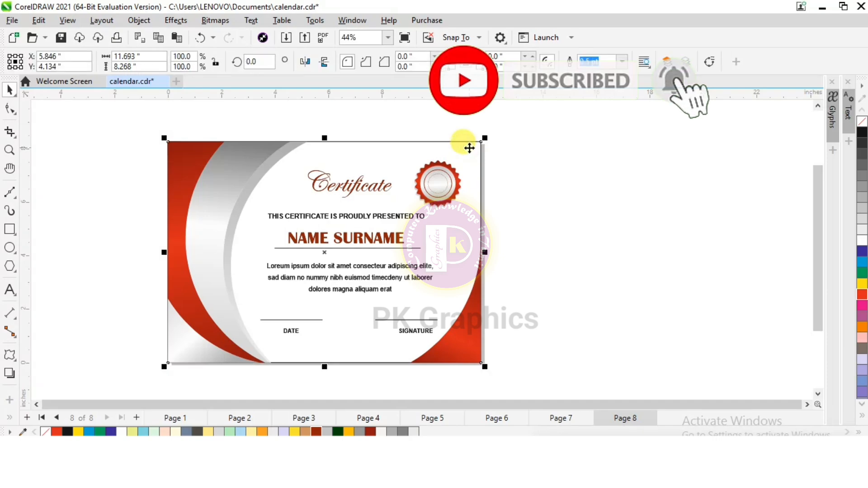
click(589, 189)
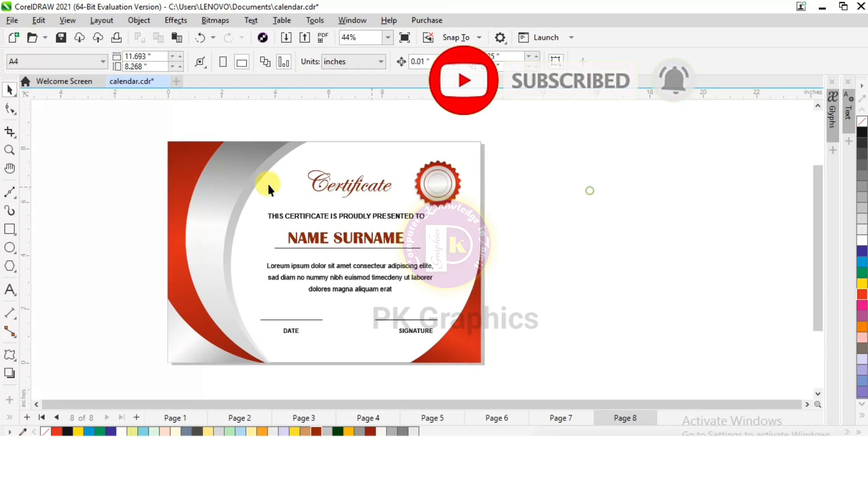
scroll(190, 219, up, 1)
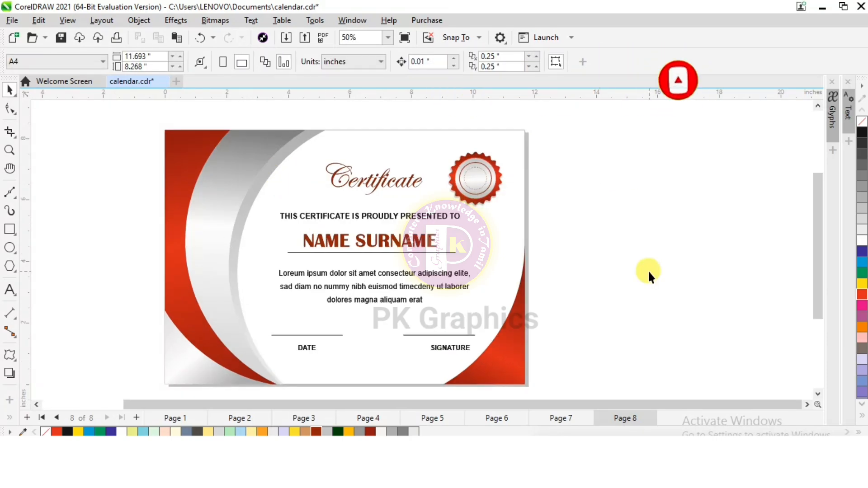